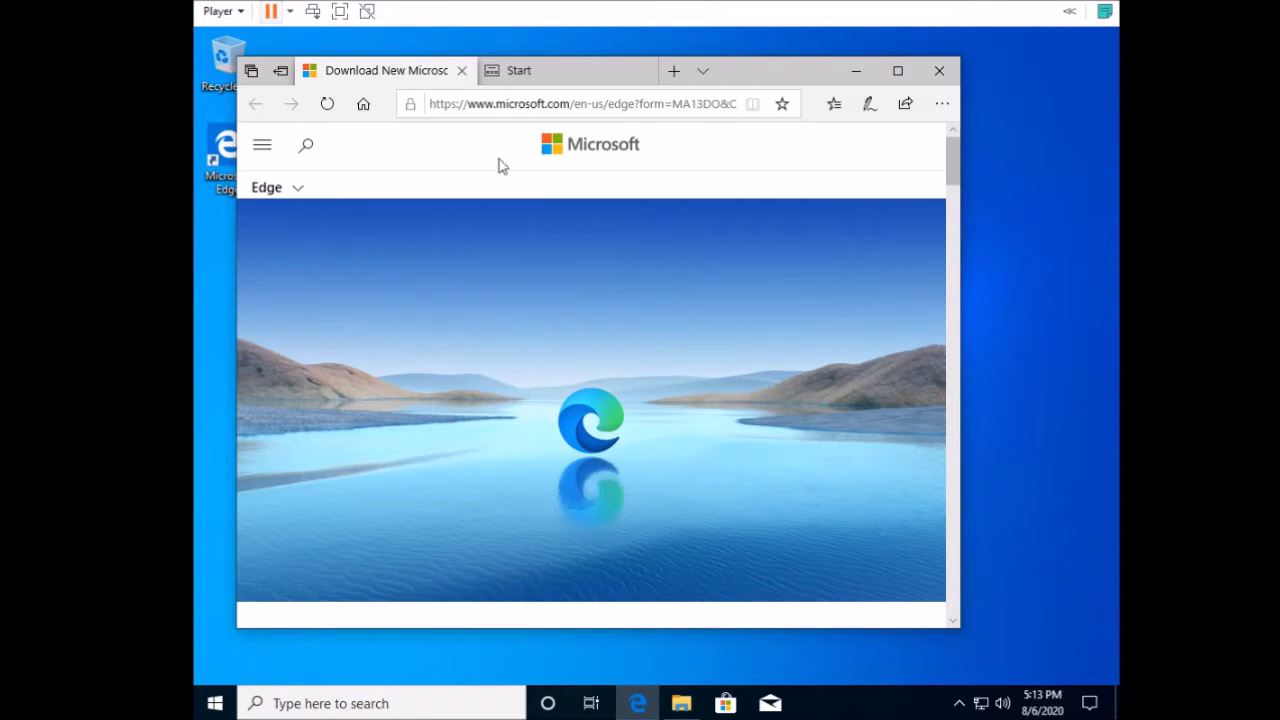
# Go to ninite.com from Edge's address bar.
pyautogui.click(537, 103)
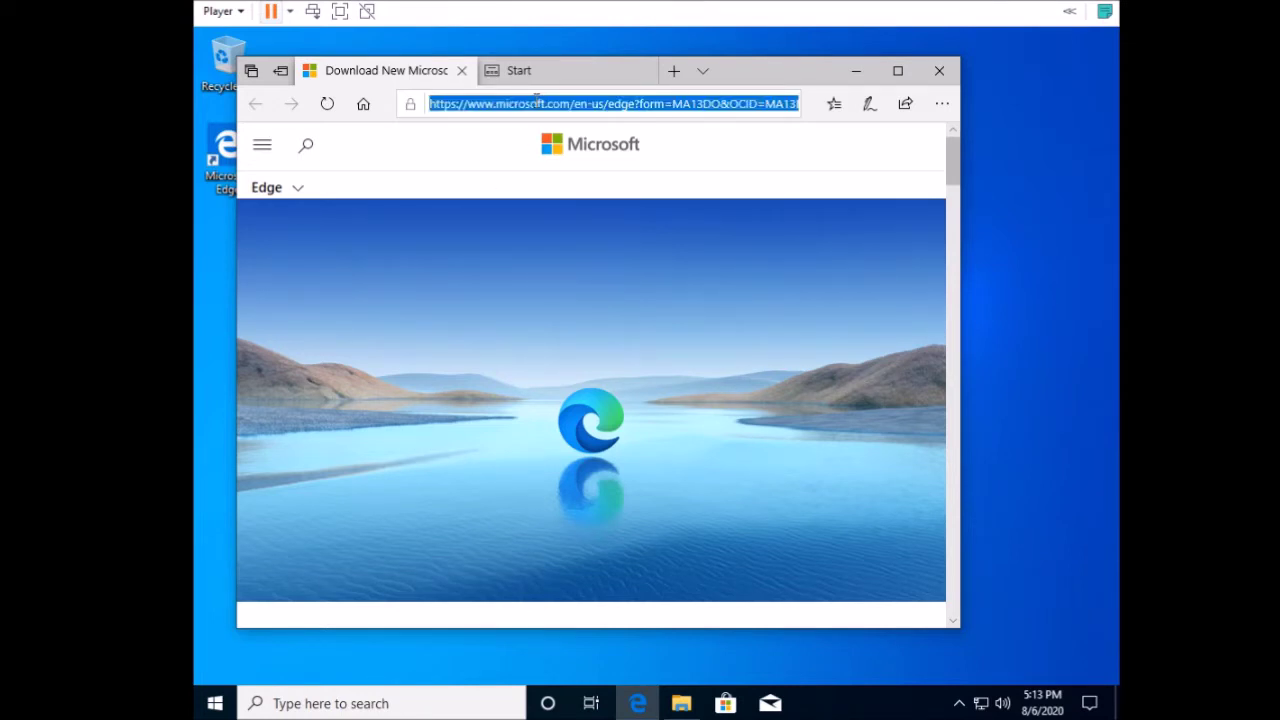
pyautogui.write('ninite.com')
pyautogui.press('Return')
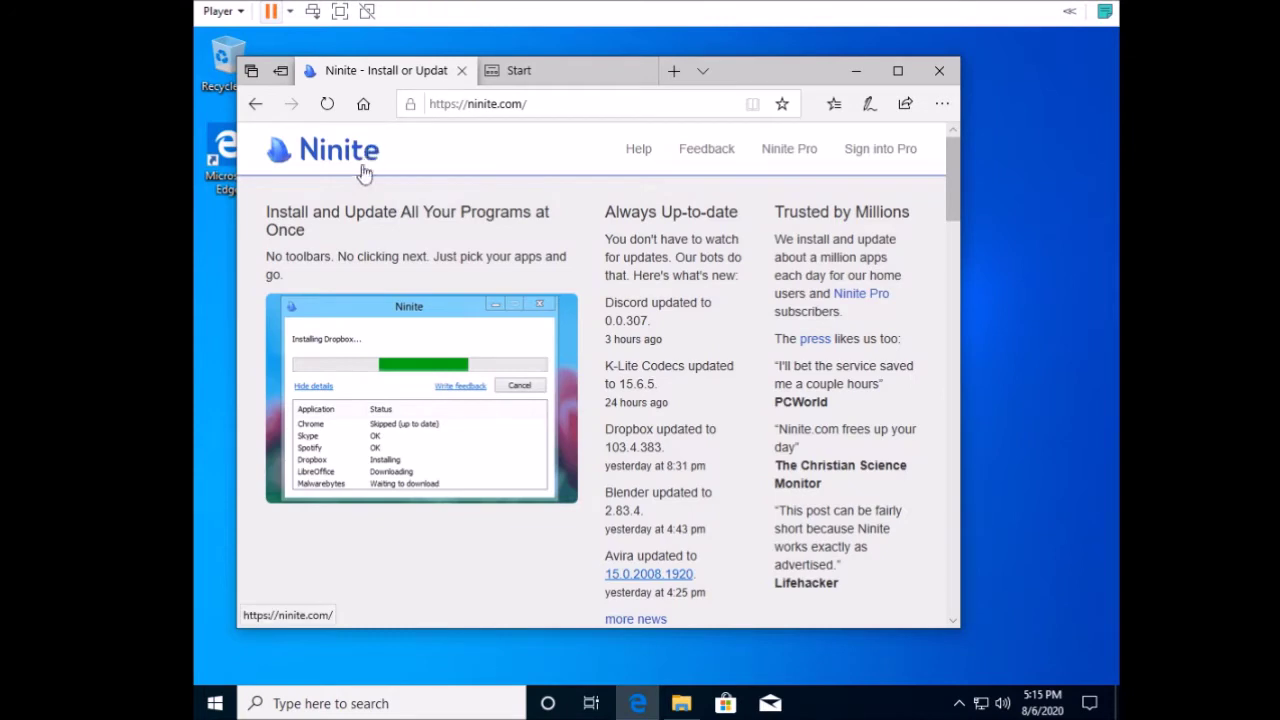
# Tick Java (AdoptOpenJDK) x64 11 and JDK (AdoptOpenJDK) x64 11, then request the custom Ninite installer.
pyautogui.scroll(-4, 270, 200)
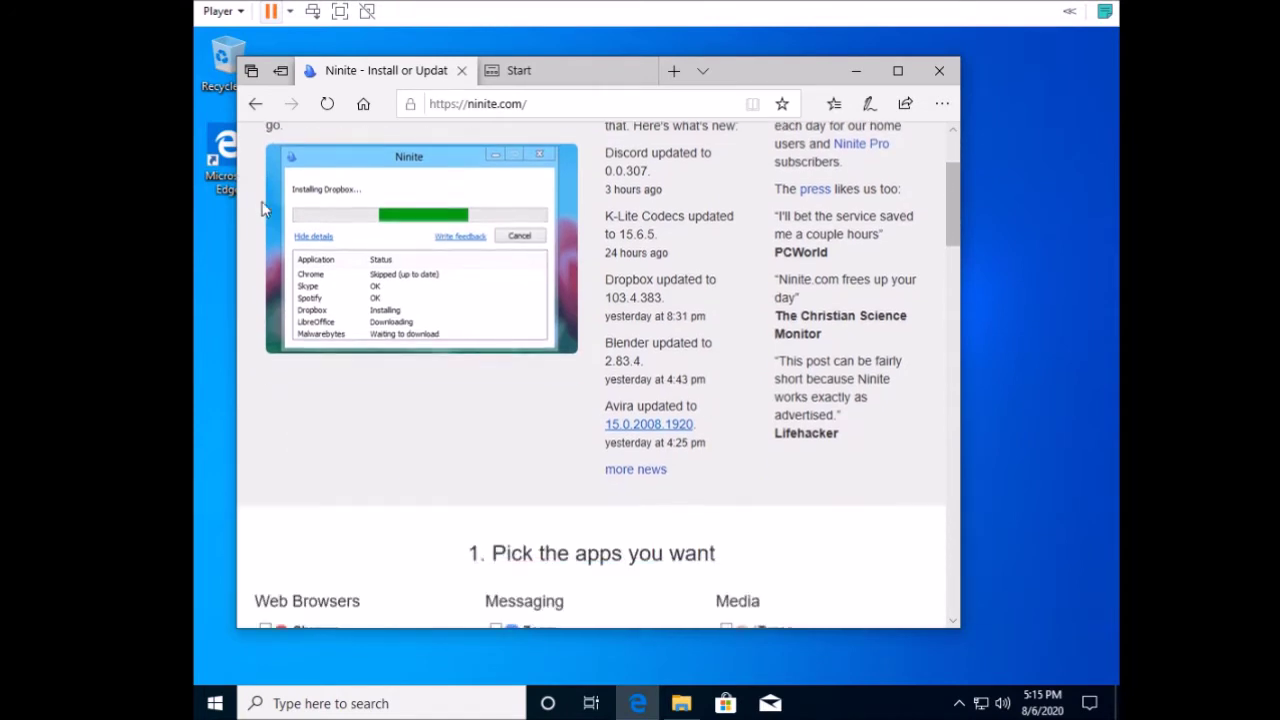
pyautogui.scroll(-3, 432, 216)
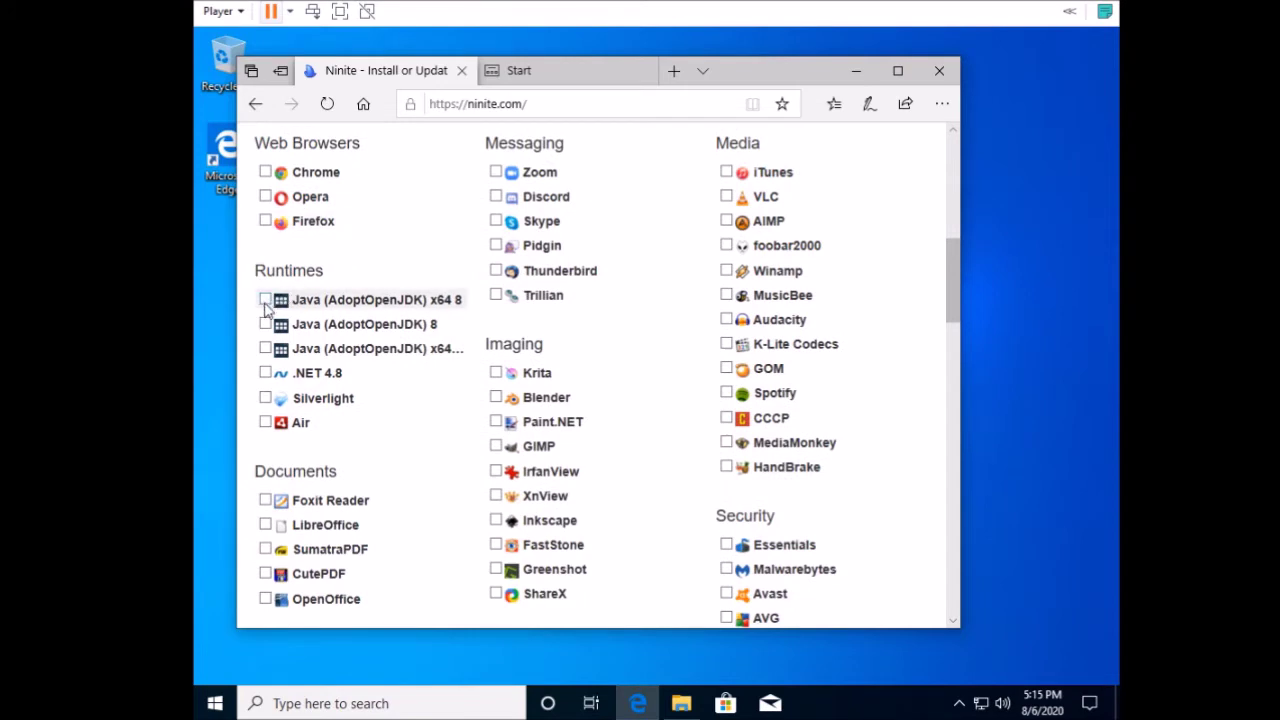
pyautogui.click(265, 355)
pyautogui.scroll(-1, 423, 376)
pyautogui.scroll(-6, 415, 385)
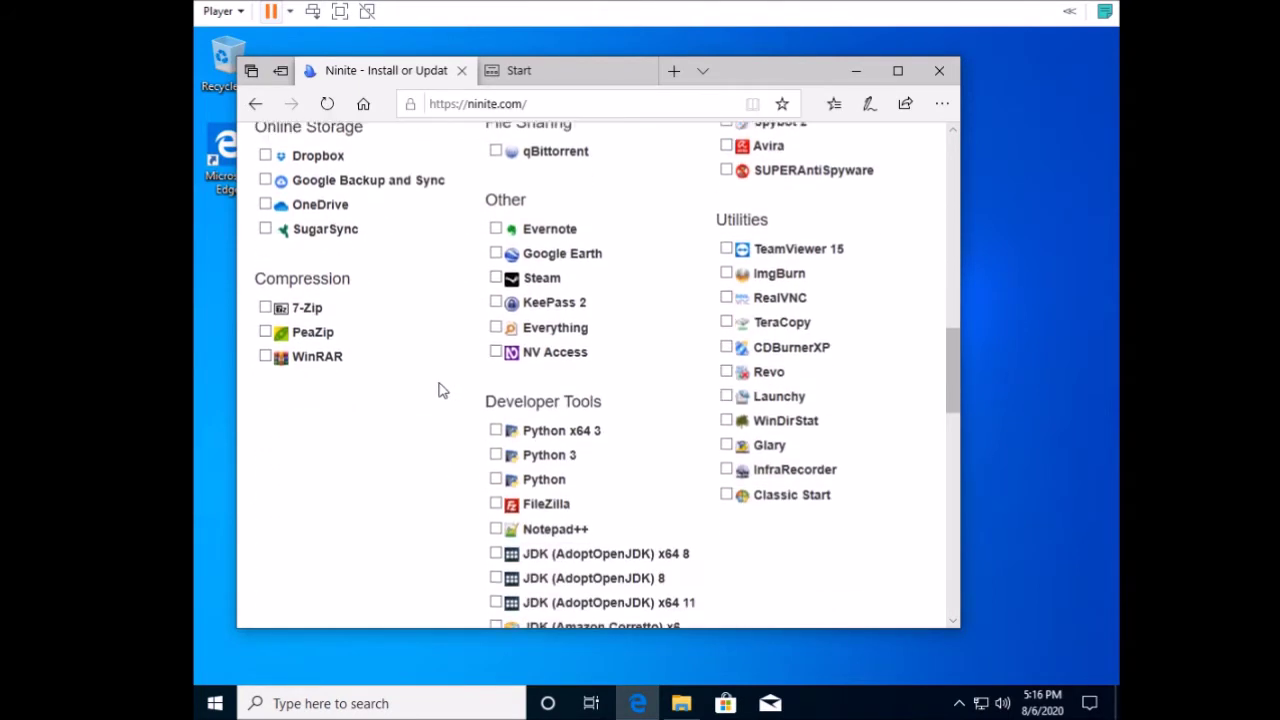
pyautogui.scroll(-1, 437, 395)
pyautogui.click(496, 517)
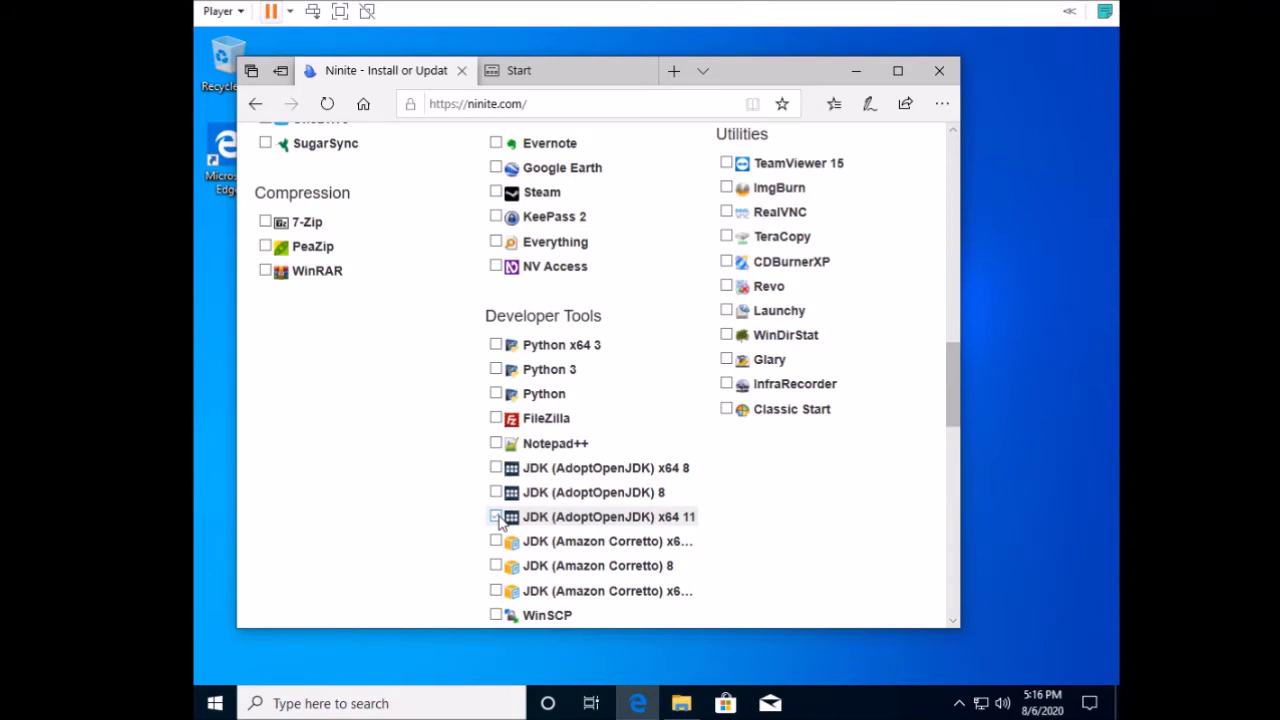
pyautogui.scroll(-3, 498, 516)
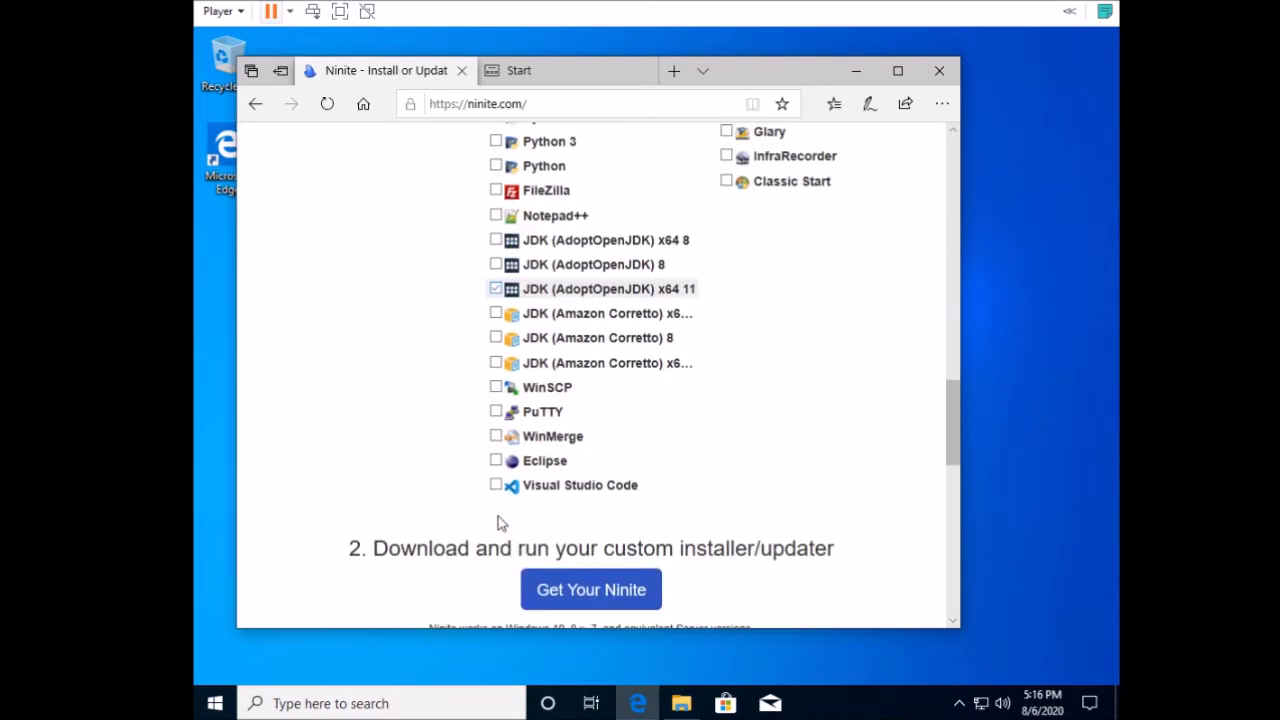
pyautogui.click(594, 591)
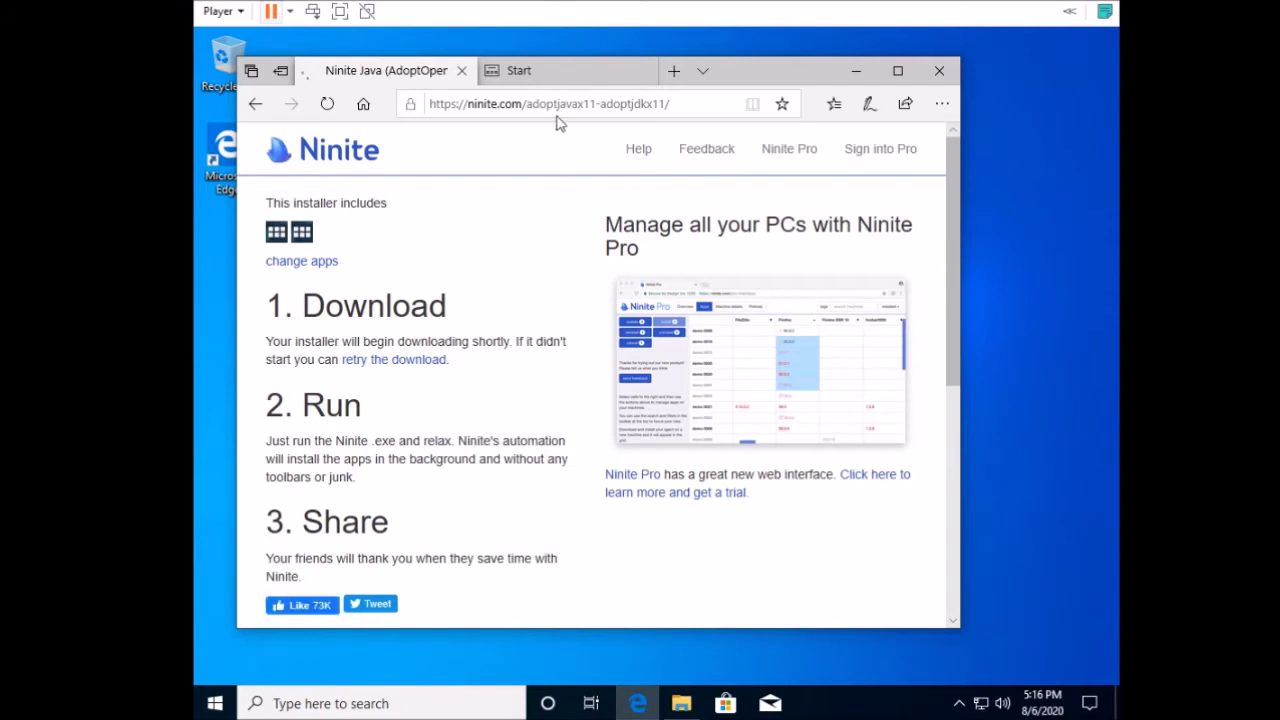
# Run the downloaded Ninite installer with administrator approval and bring Edge back to the front.
pyautogui.moveTo(573, 82)
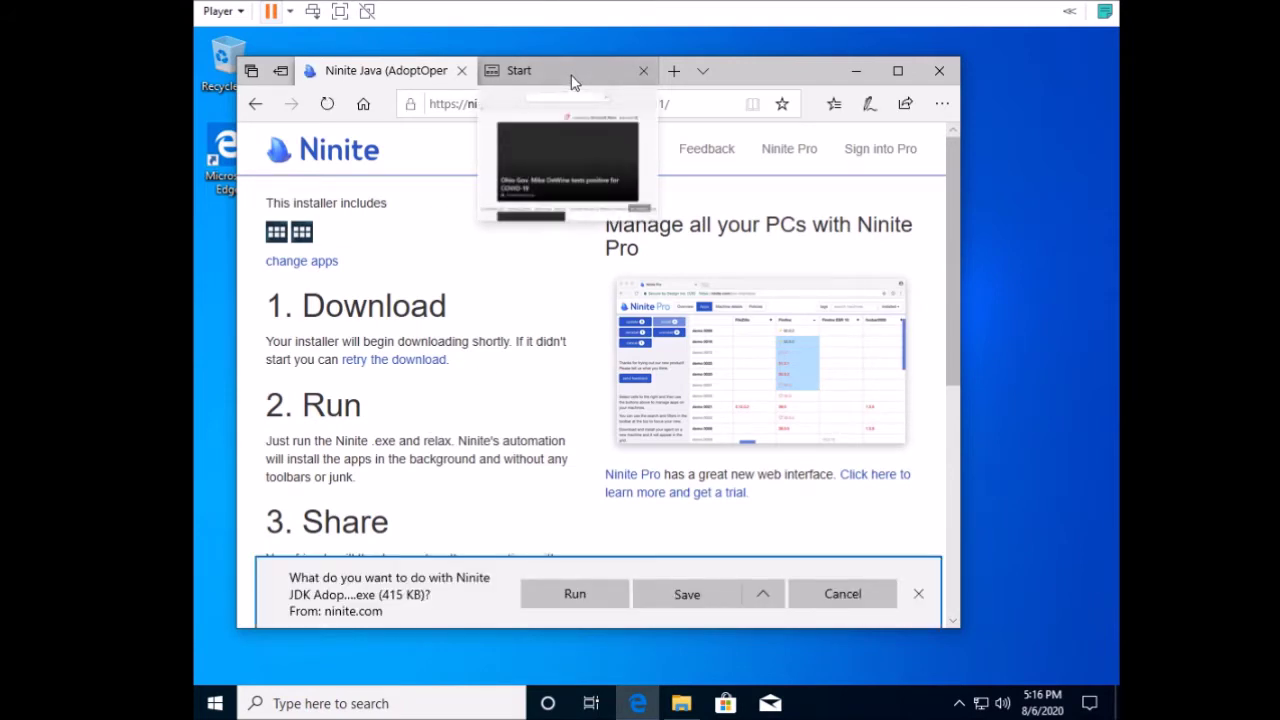
pyautogui.click(578, 600)
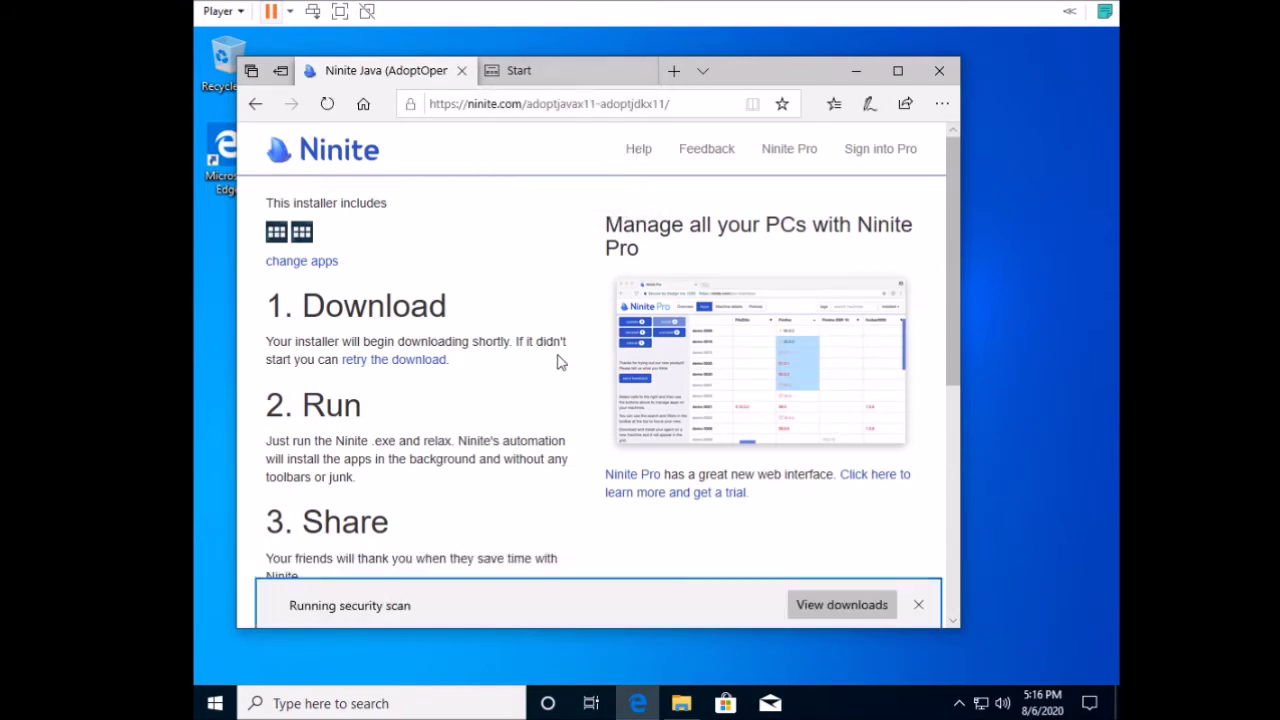
pyautogui.moveTo(541, 84)
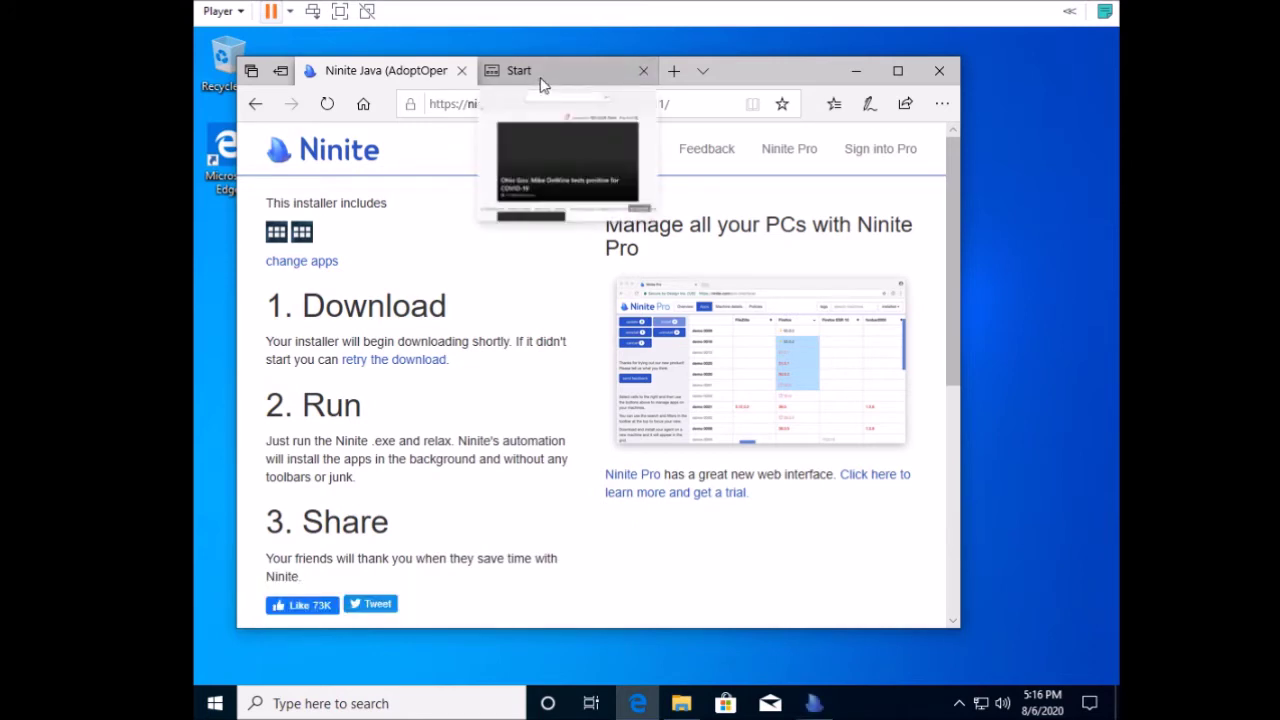
pyautogui.click(461, 110)
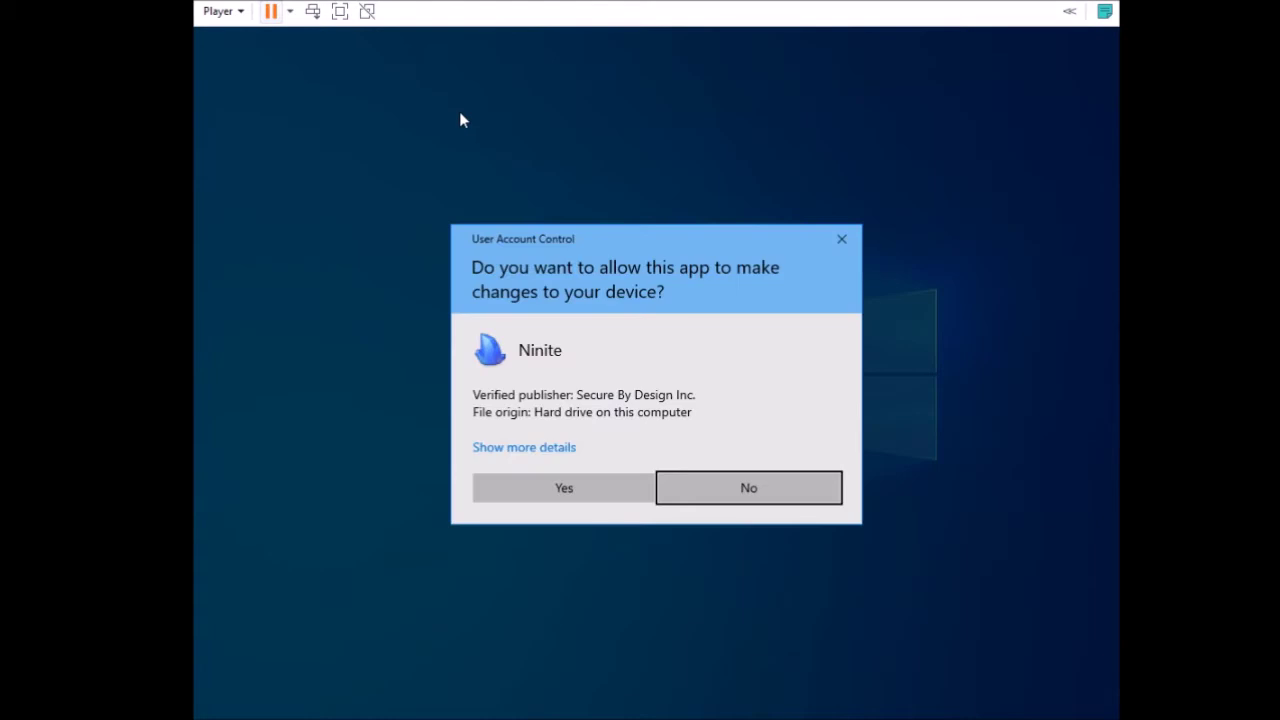
pyautogui.click(563, 488)
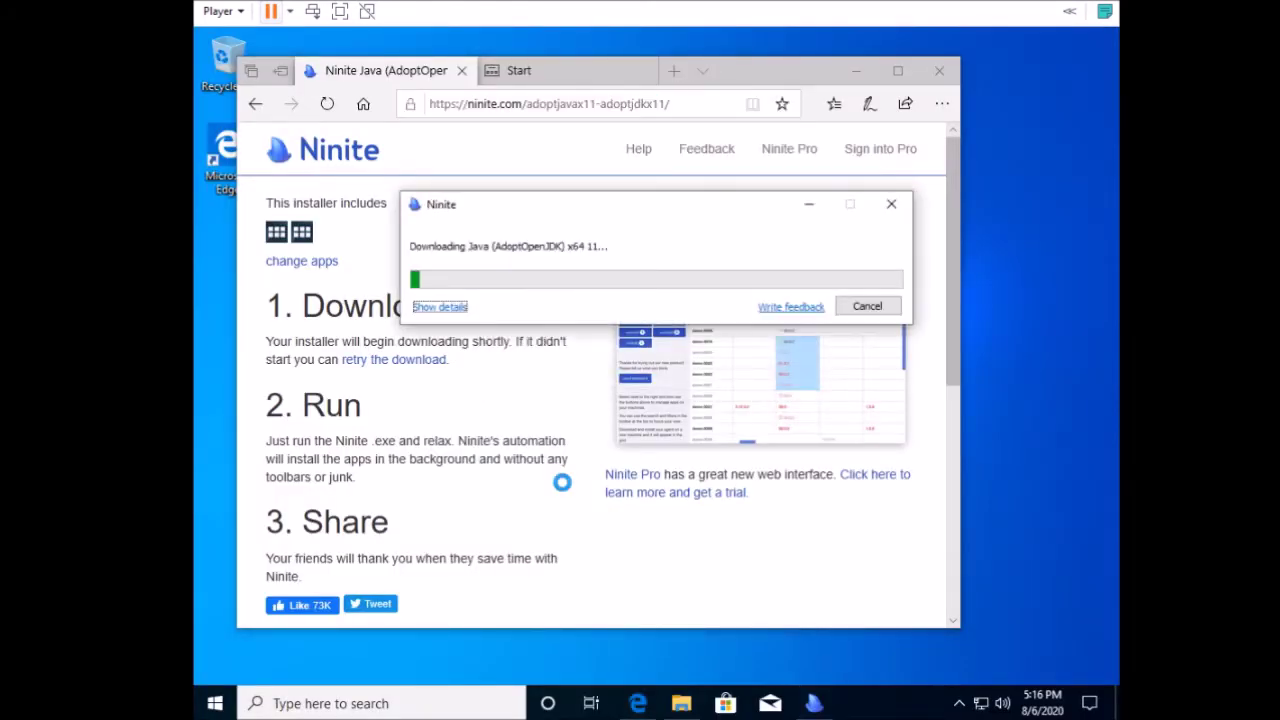
pyautogui.click(528, 104)
# Go to jetbrains.com and reach the IntelliJ IDEA download page via the IDE list.
pyautogui.tripleClick(528, 104)
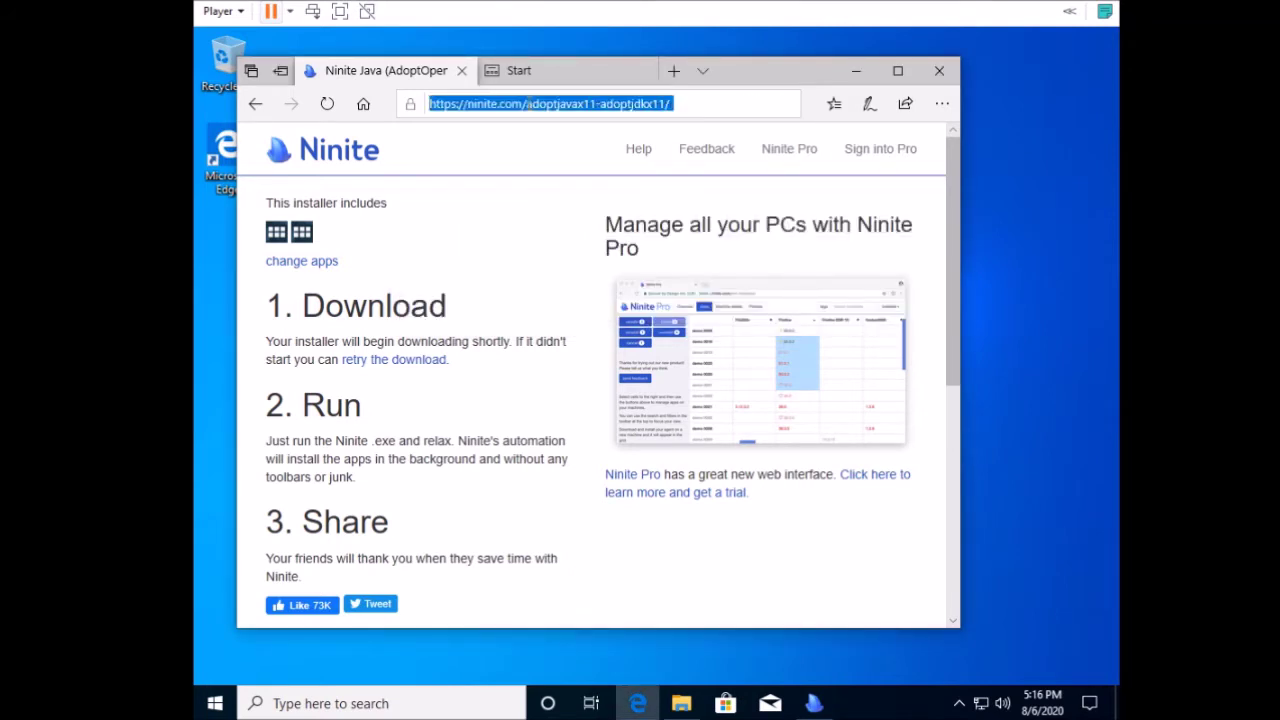
pyautogui.write('jetbrains')
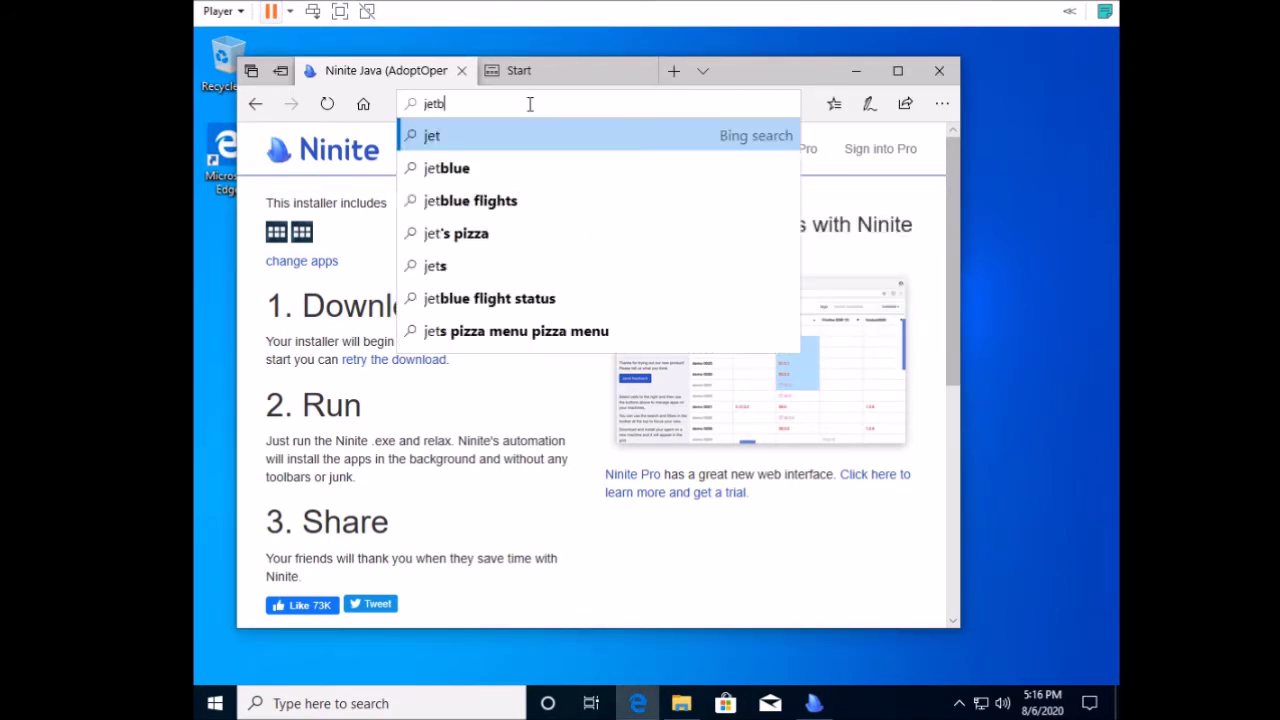
pyautogui.press('Return')
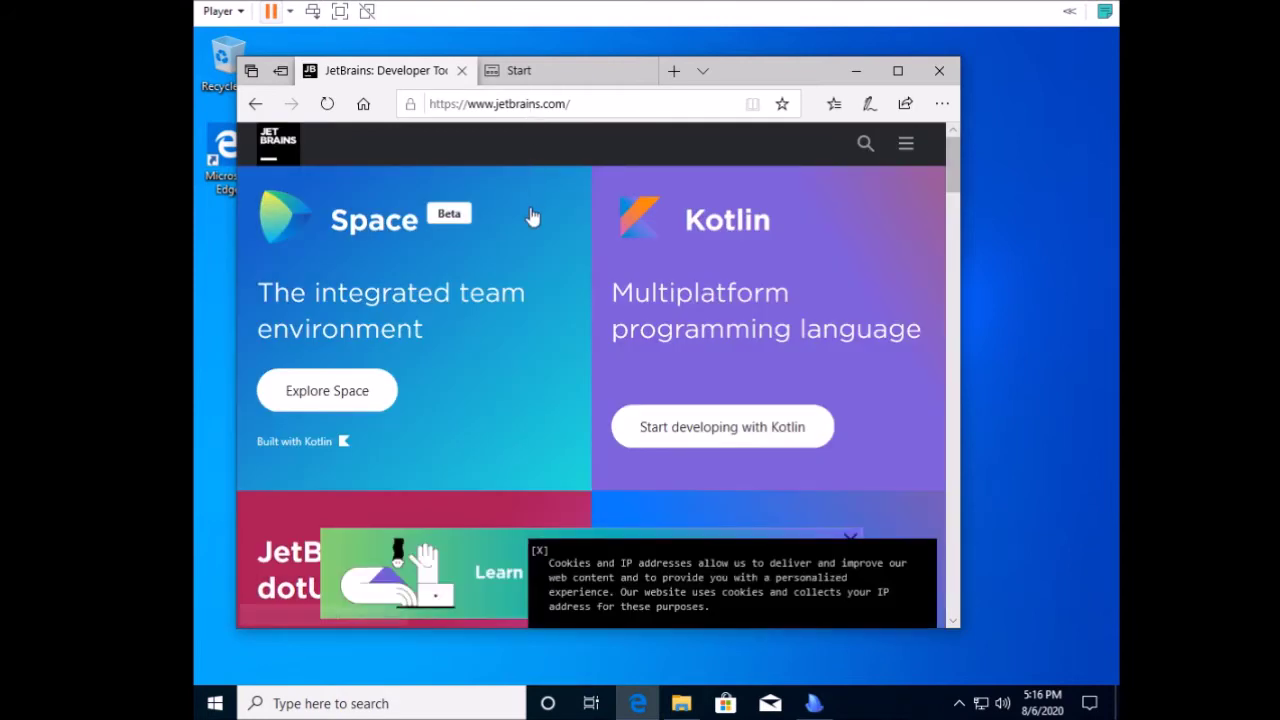
pyautogui.scroll(-3, 532, 216)
pyautogui.scroll(-1, 533, 214)
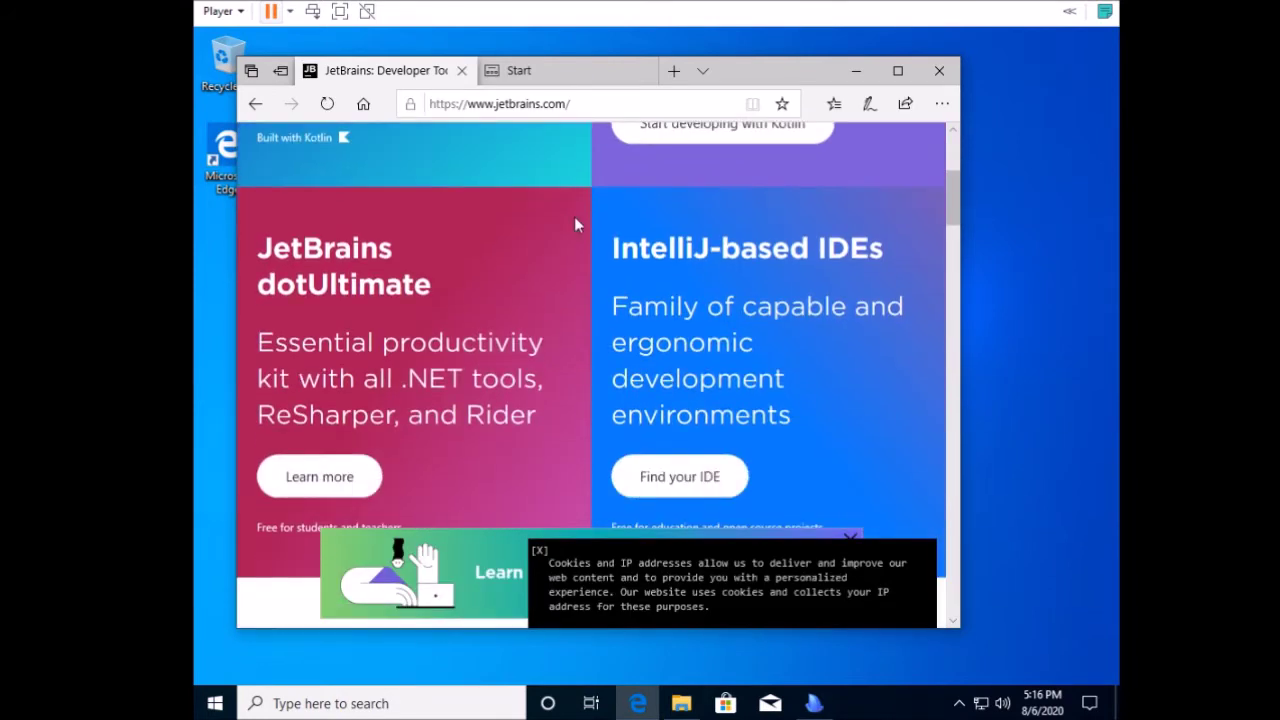
pyautogui.click(703, 488)
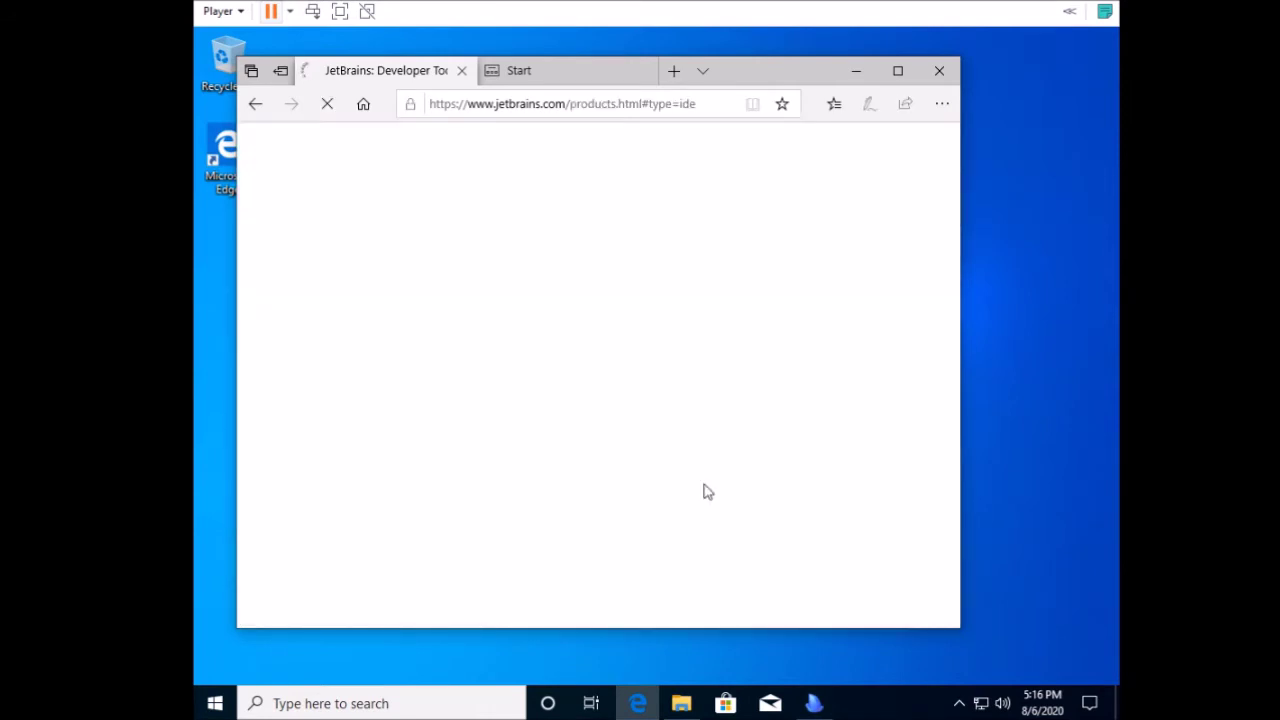
pyautogui.scroll(-1, 790, 305)
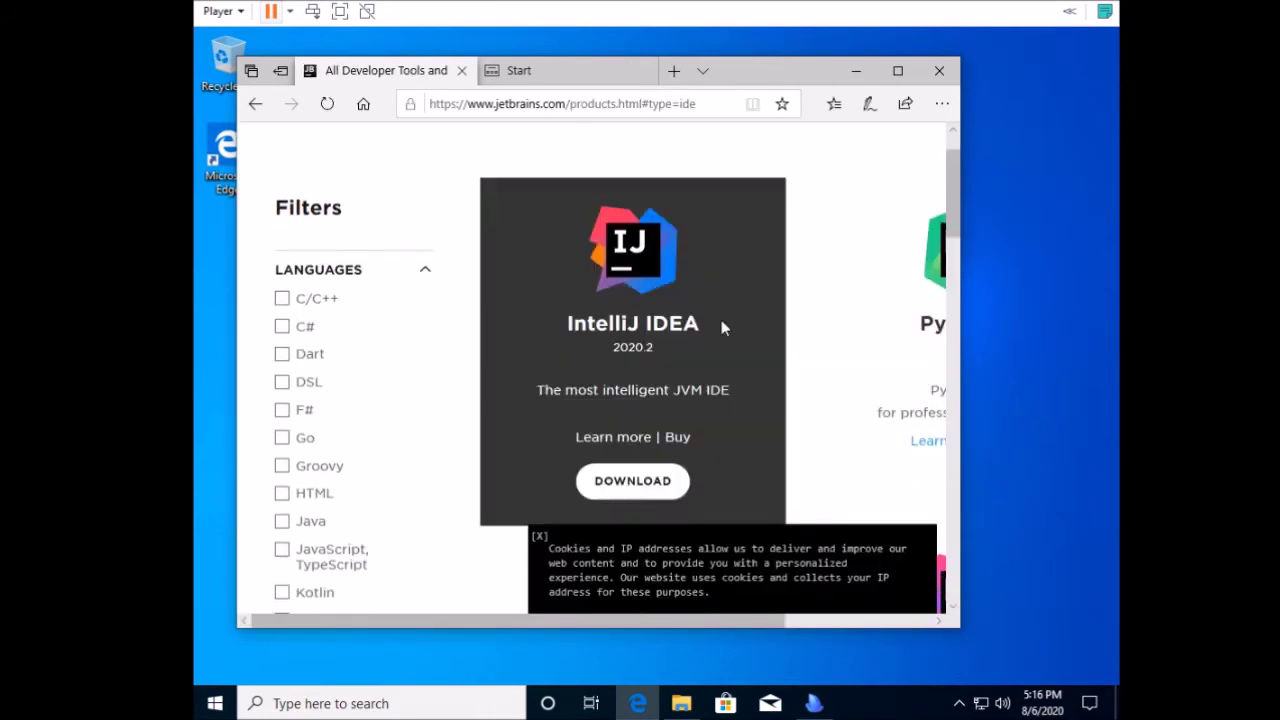
pyautogui.click(632, 482)
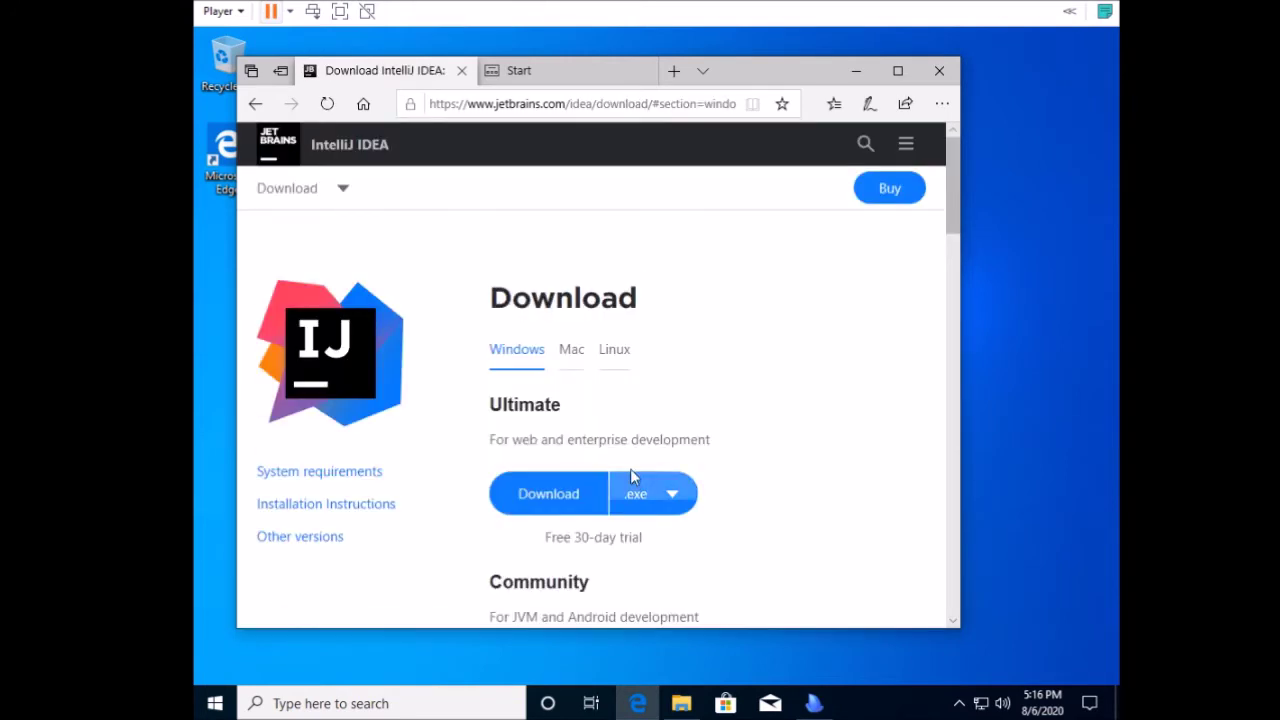
# Download the IntelliJ IDEA Ultimate Windows installer, set to run when finished.
pyautogui.click(567, 497)
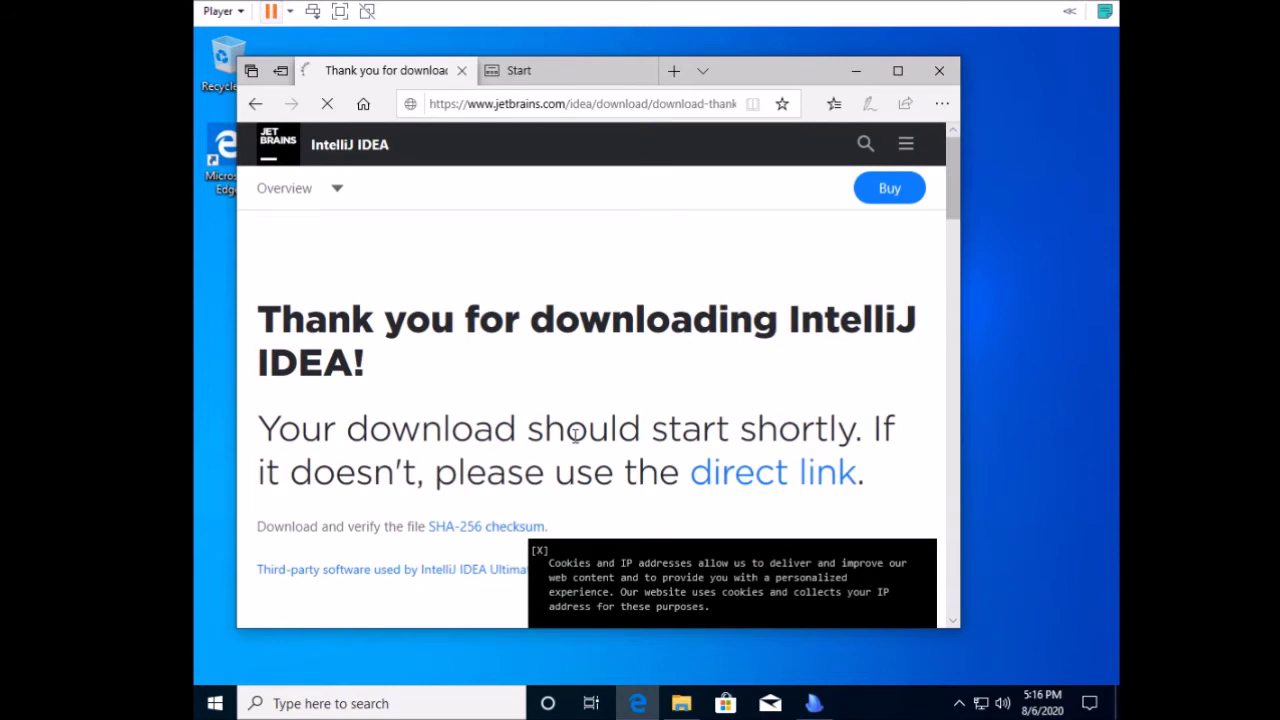
pyautogui.scroll(-1, 575, 434)
pyautogui.click(596, 594)
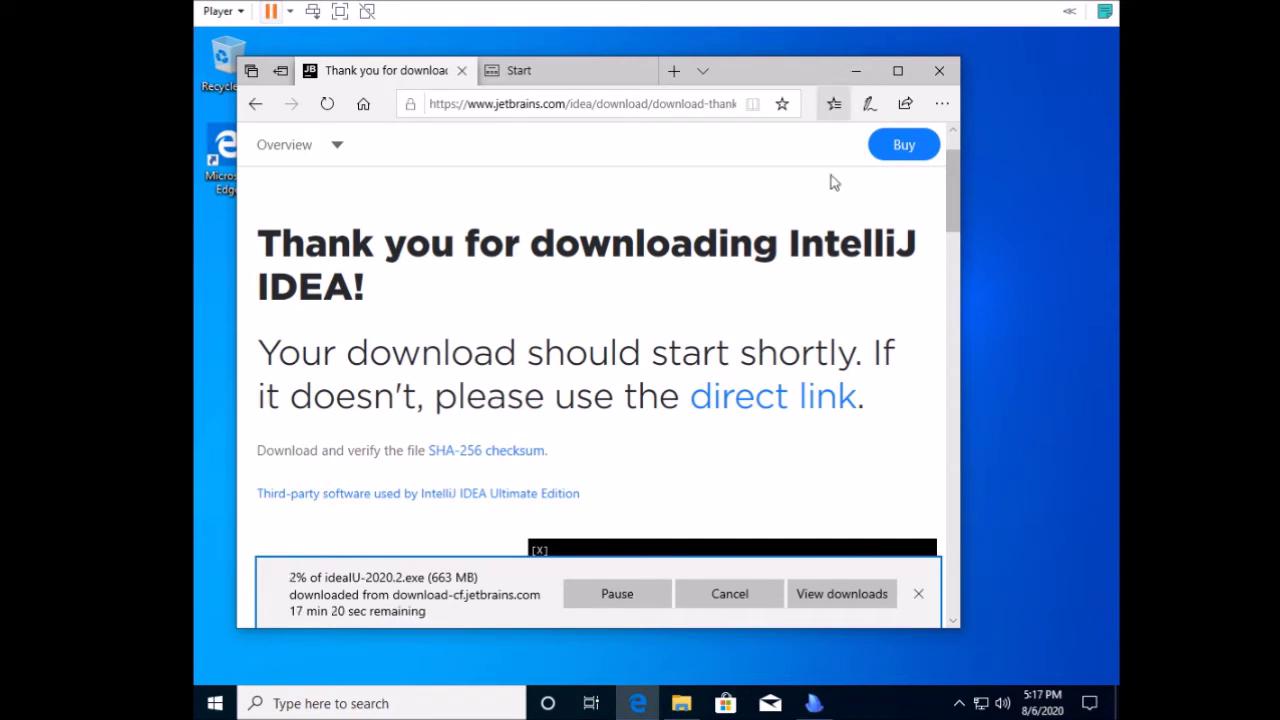
# Check the finished Ninite installation details and close the installer.
pyautogui.click(815, 704)
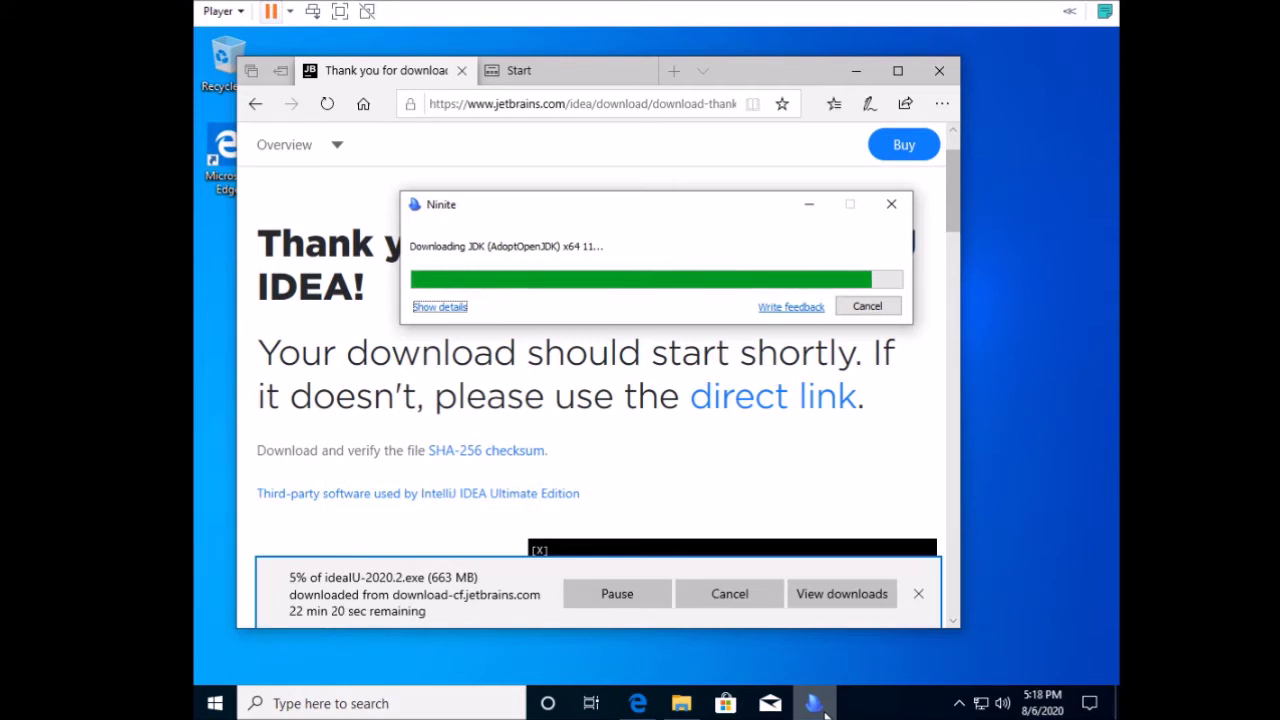
pyautogui.click(442, 308)
pyautogui.click(849, 308)
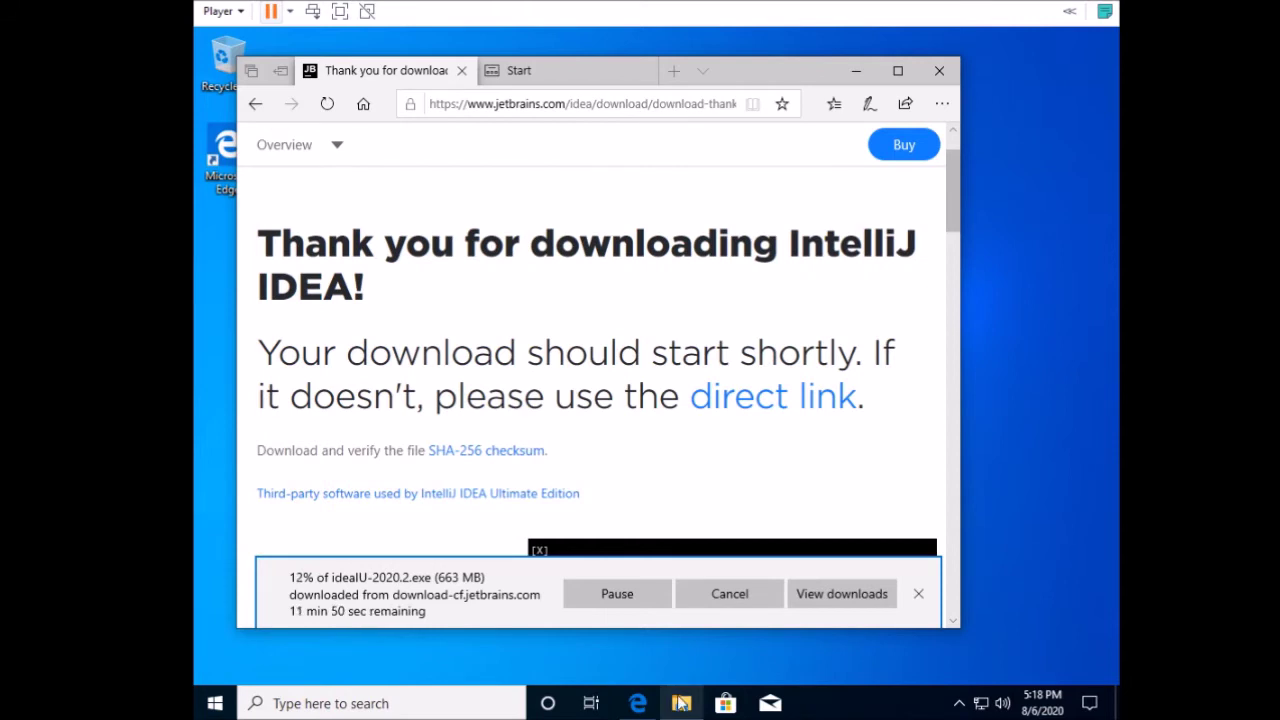
# Browse to C:\Program Files\AdoptOpenJDK\jdk-11.0.8.10-hotspot, select its path, and close File Explorer.
pyautogui.click(681, 703)
pyautogui.doubleClick(515, 242)
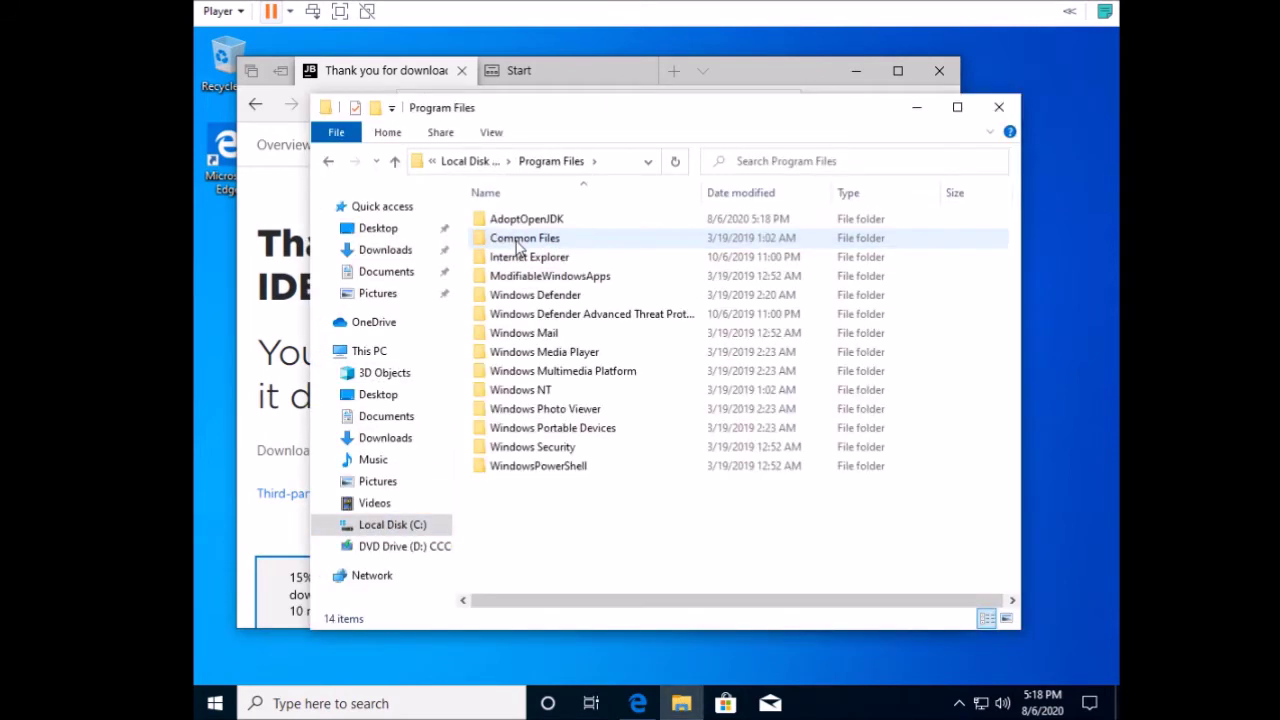
pyautogui.doubleClick(519, 222)
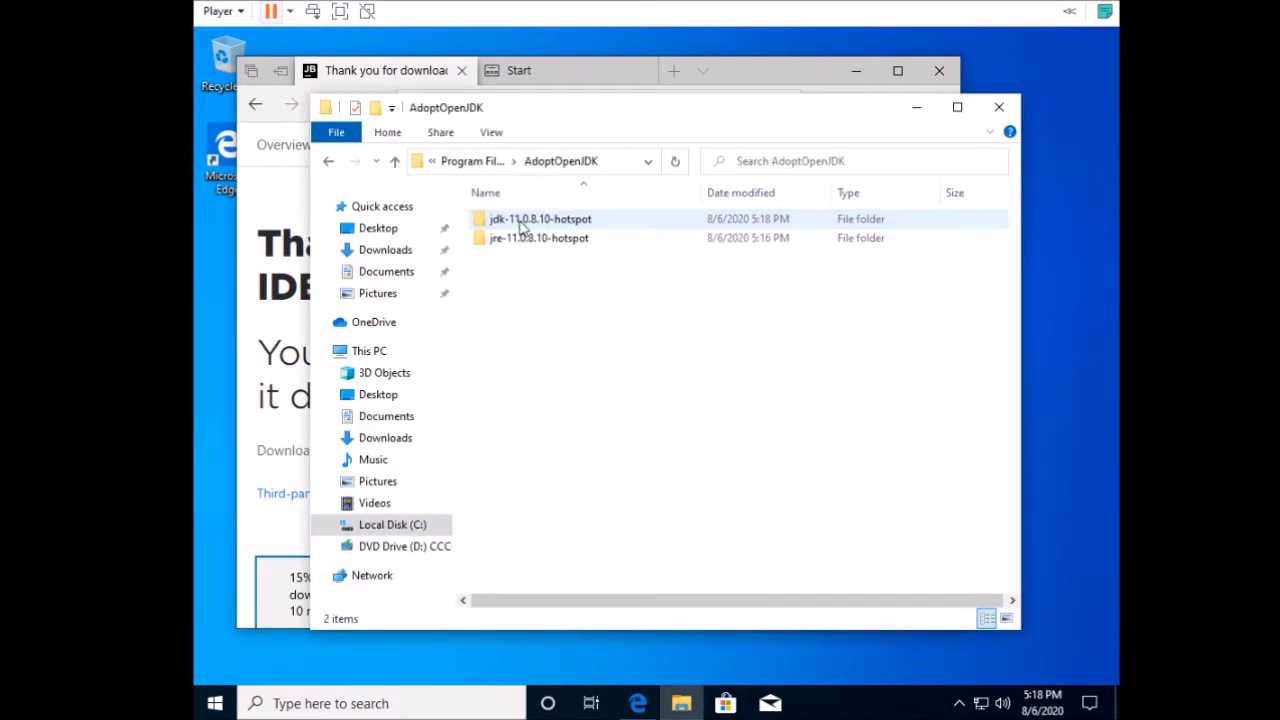
pyautogui.doubleClick(544, 223)
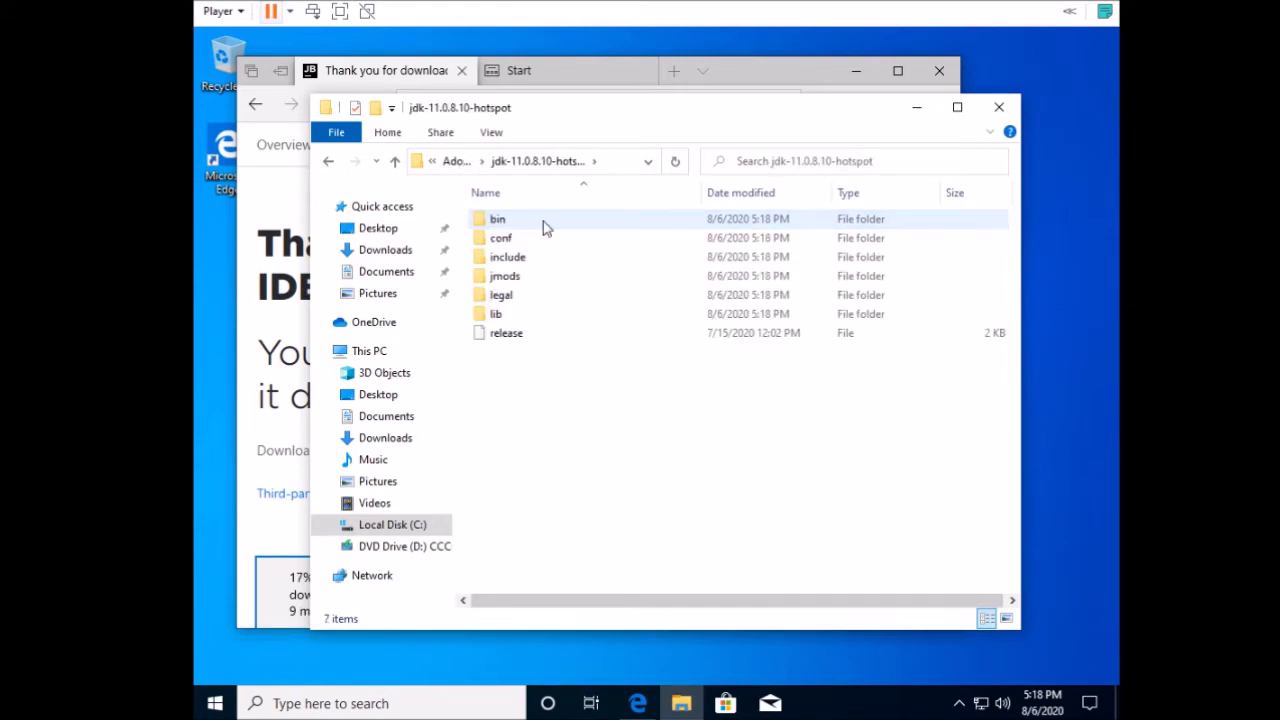
pyautogui.click(524, 221)
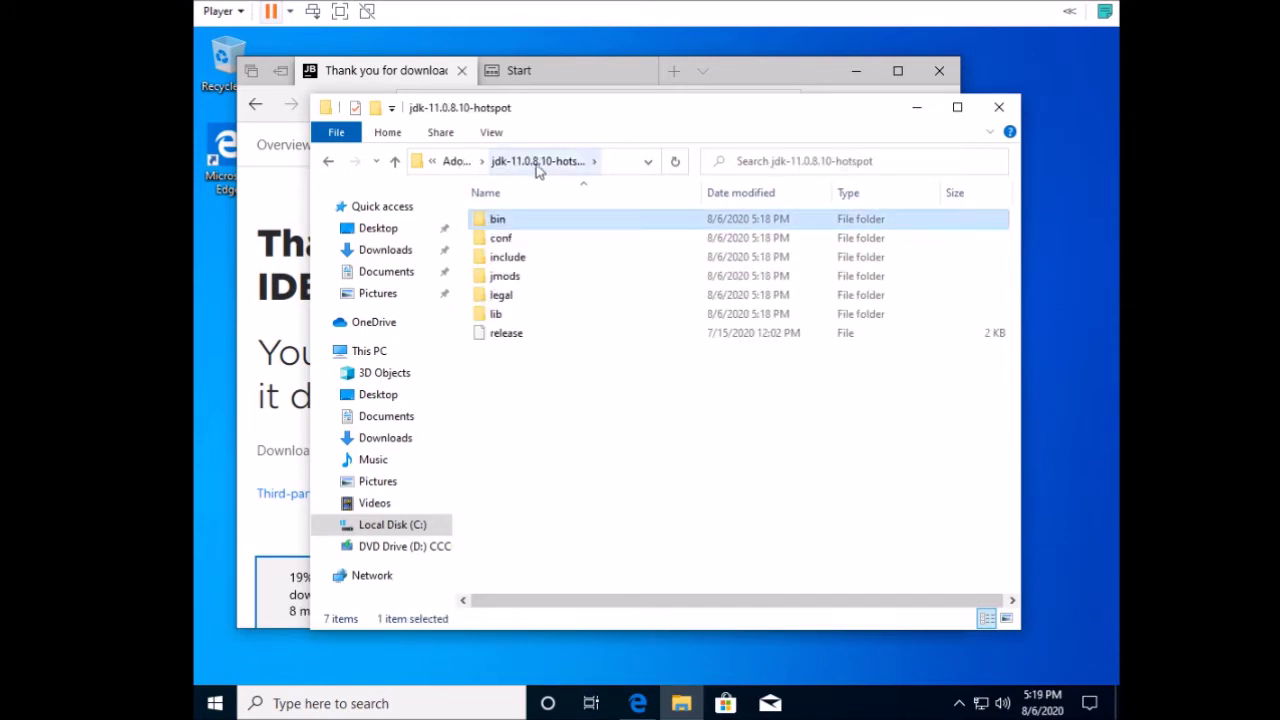
pyautogui.click(610, 165)
pyautogui.moveTo(557, 163); pyautogui.dragTo(408, 162)
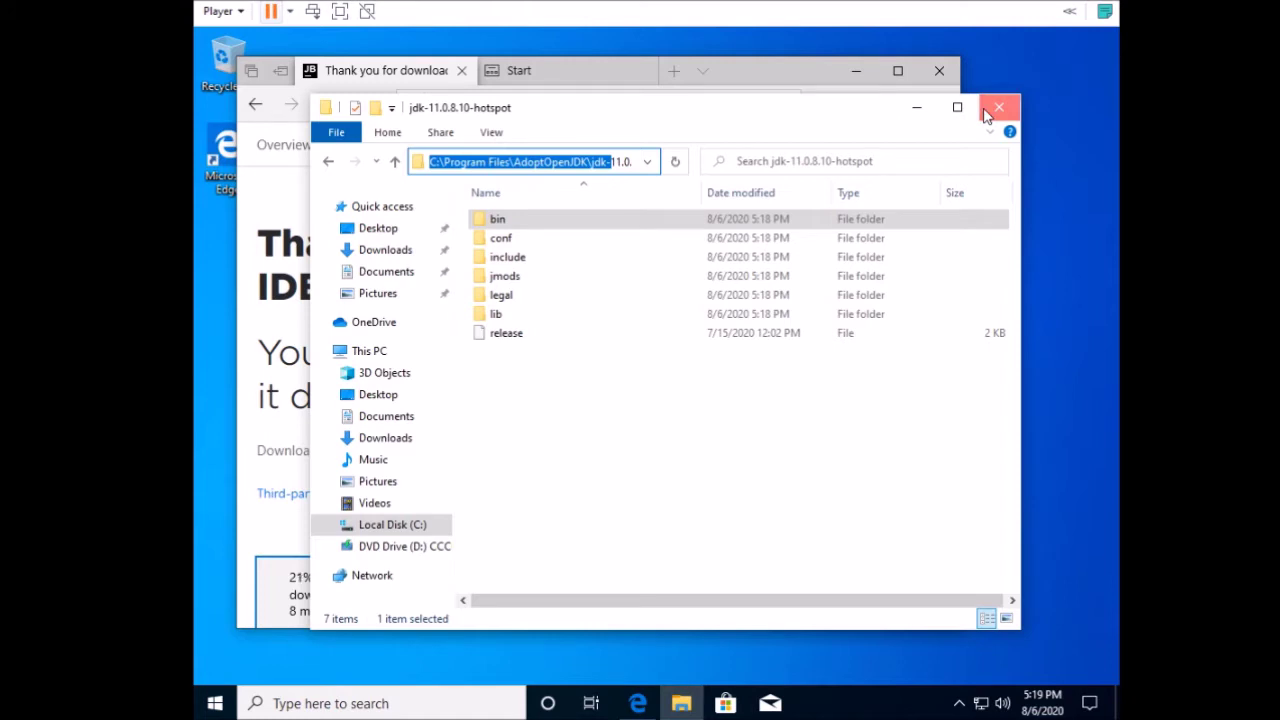
pyautogui.click(985, 115)
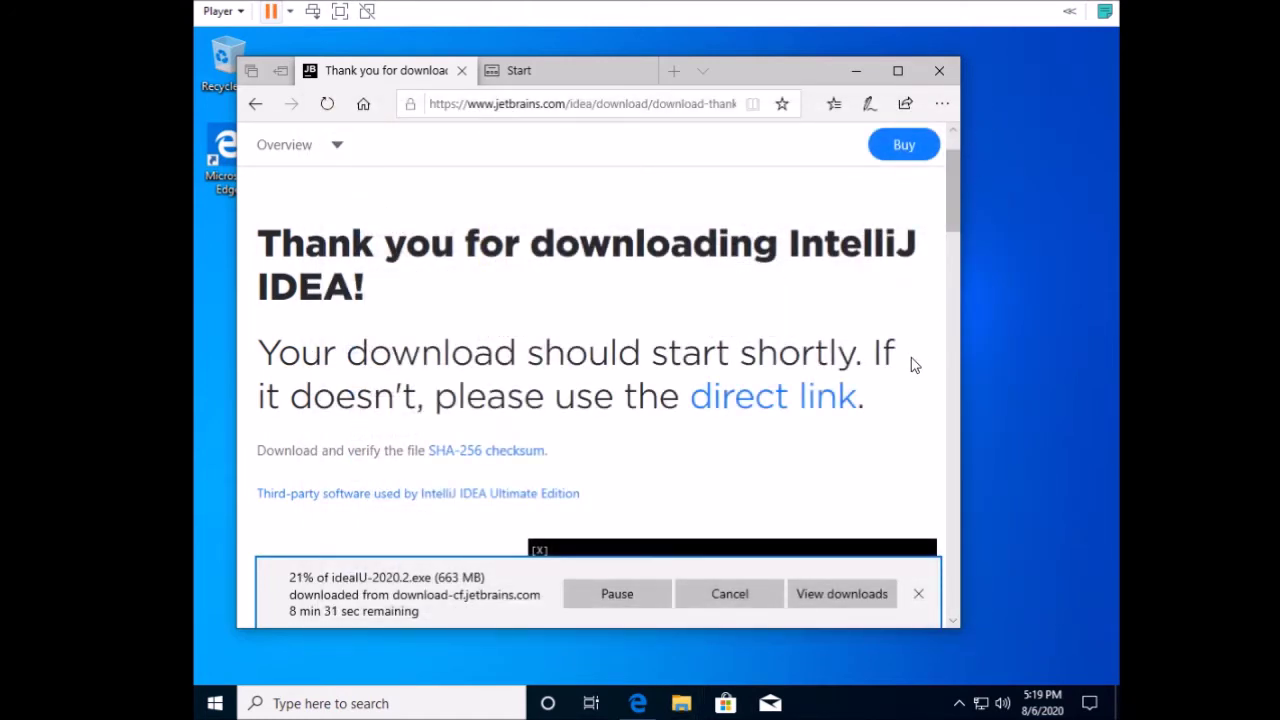
# Go to jetbrains.com/student and start the free student license application.
pyautogui.moveTo(574, 103); pyautogui.dragTo(856, 104)
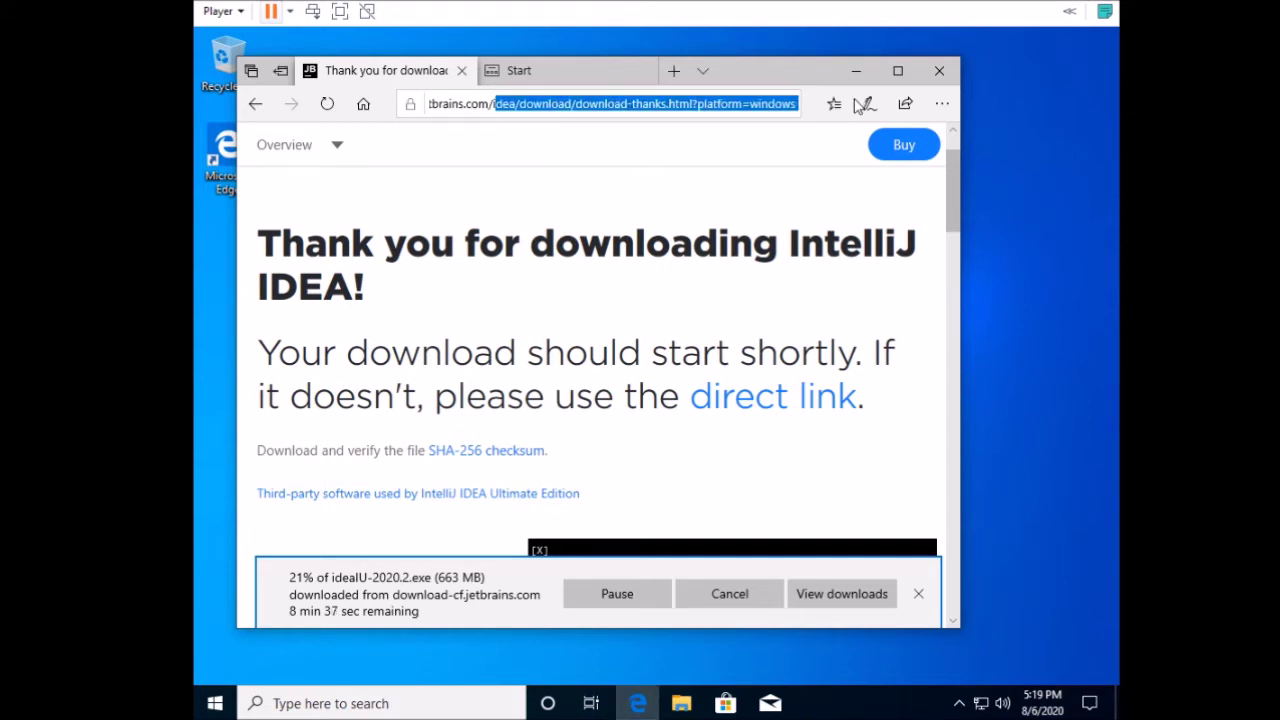
pyautogui.write('ins.com/')
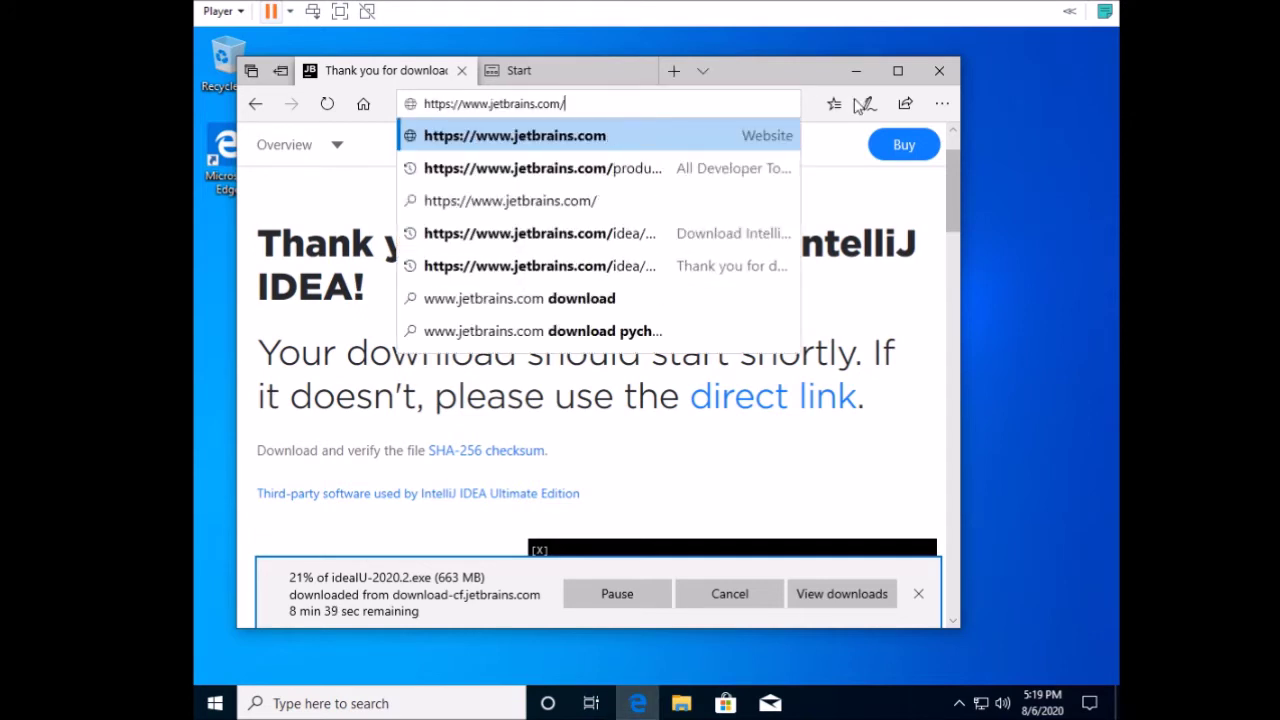
pyautogui.write('student')
pyautogui.press('Return')
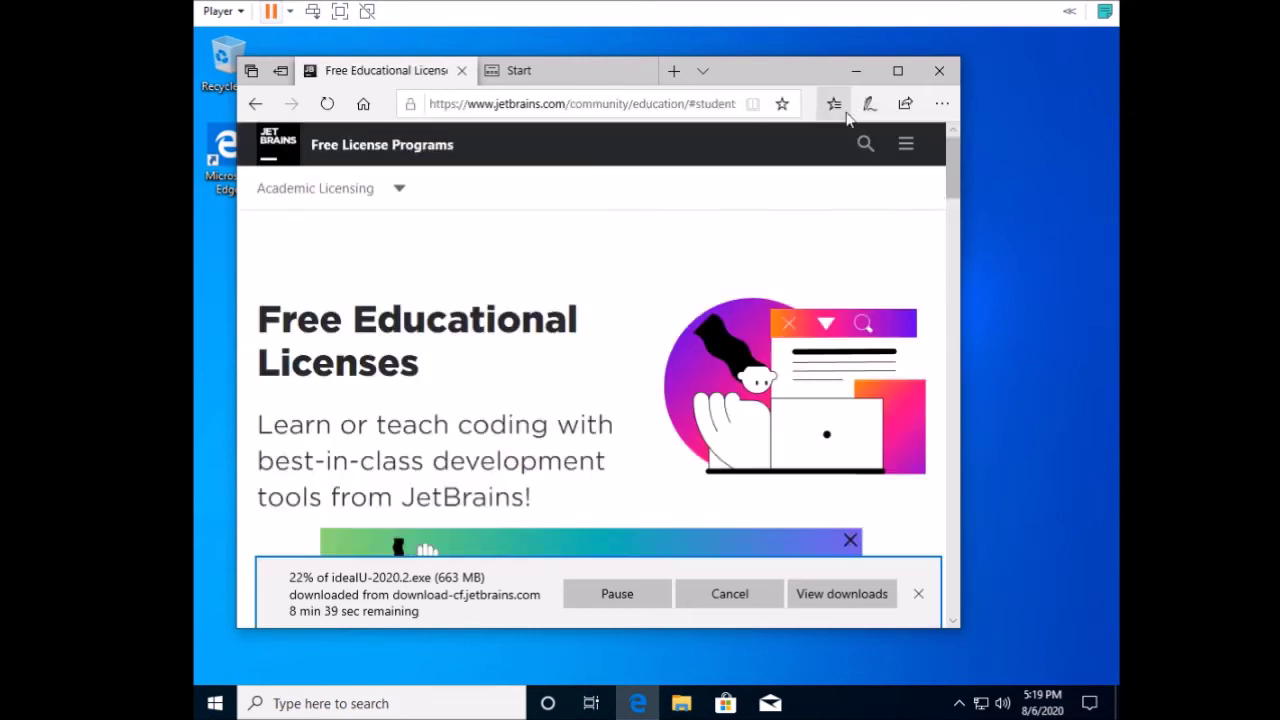
pyautogui.scroll(-3, 770, 292)
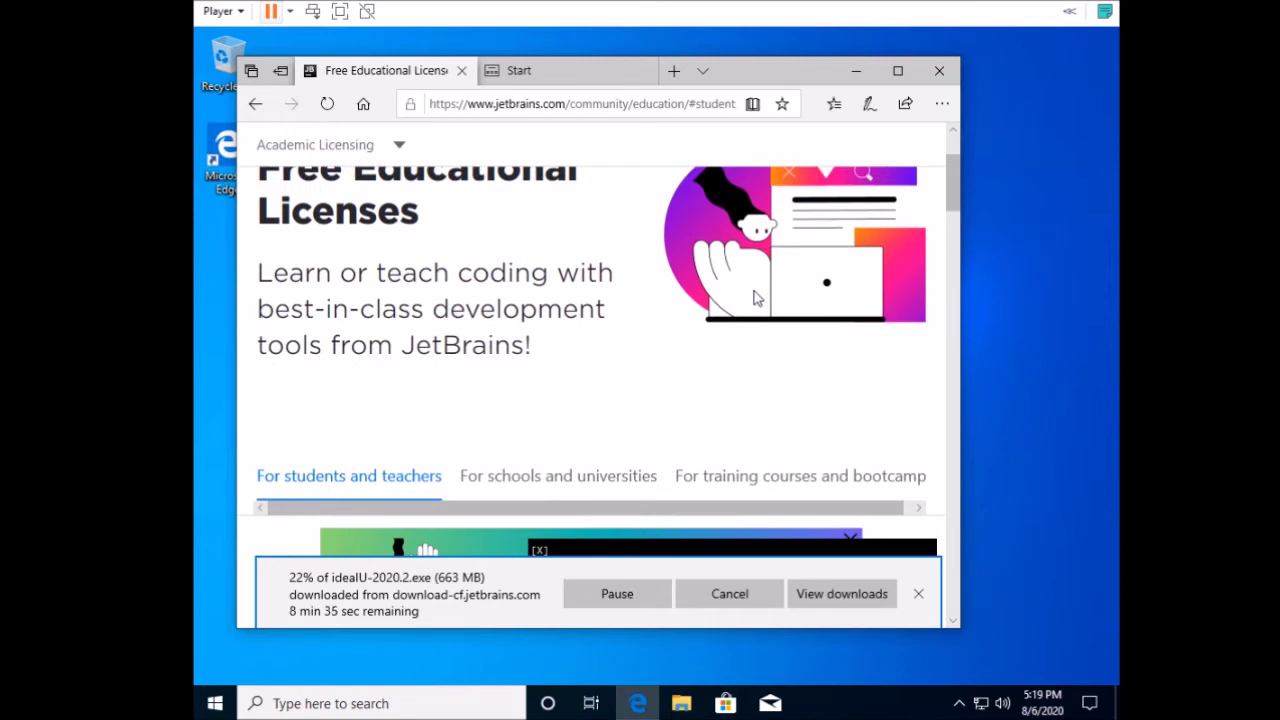
pyautogui.scroll(-5, 638, 298)
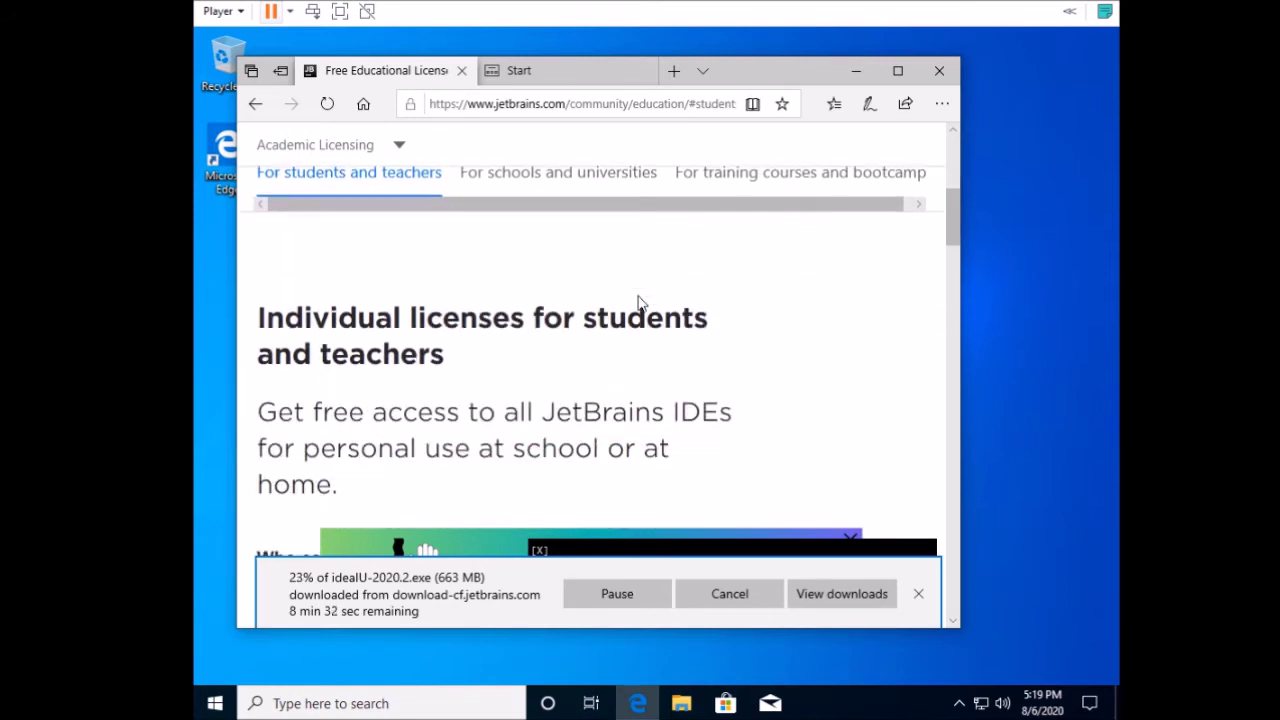
pyautogui.scroll(-4, 638, 298)
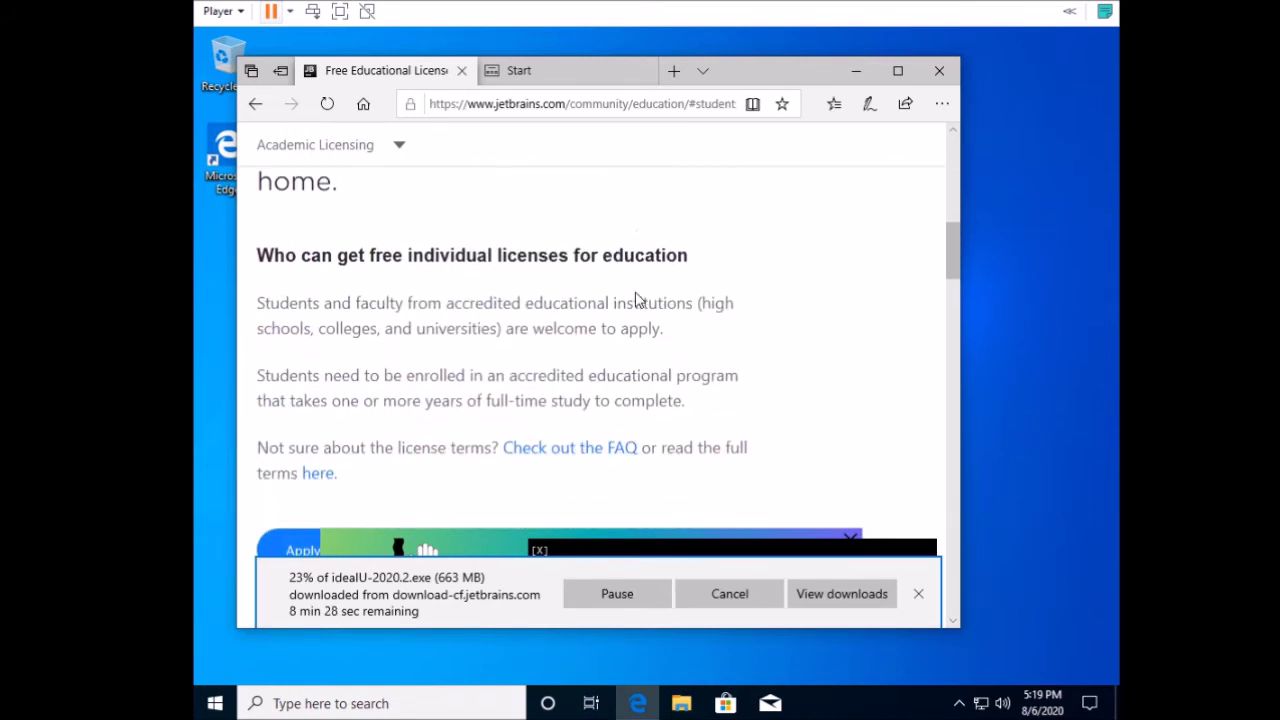
pyautogui.click(309, 405)
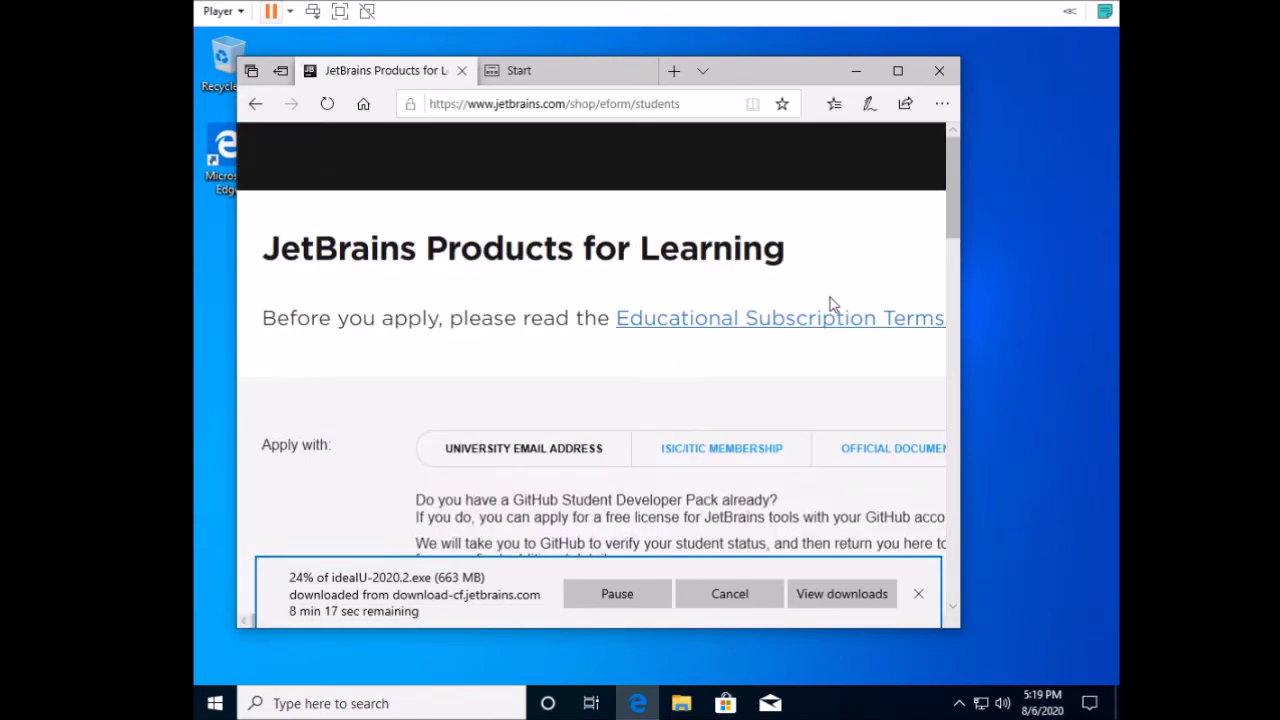
# Scroll through the student application form and check the downloads list.
pyautogui.scroll(-3, 830, 305)
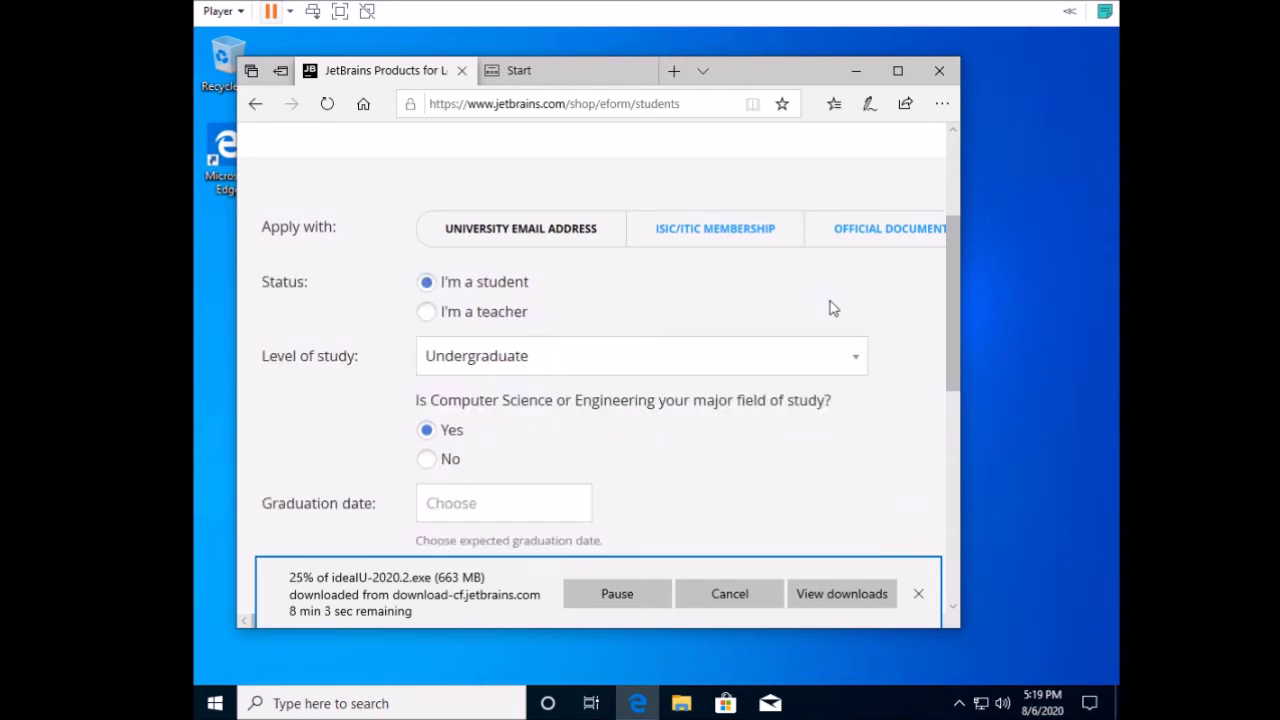
pyautogui.scroll(-2, 833, 308)
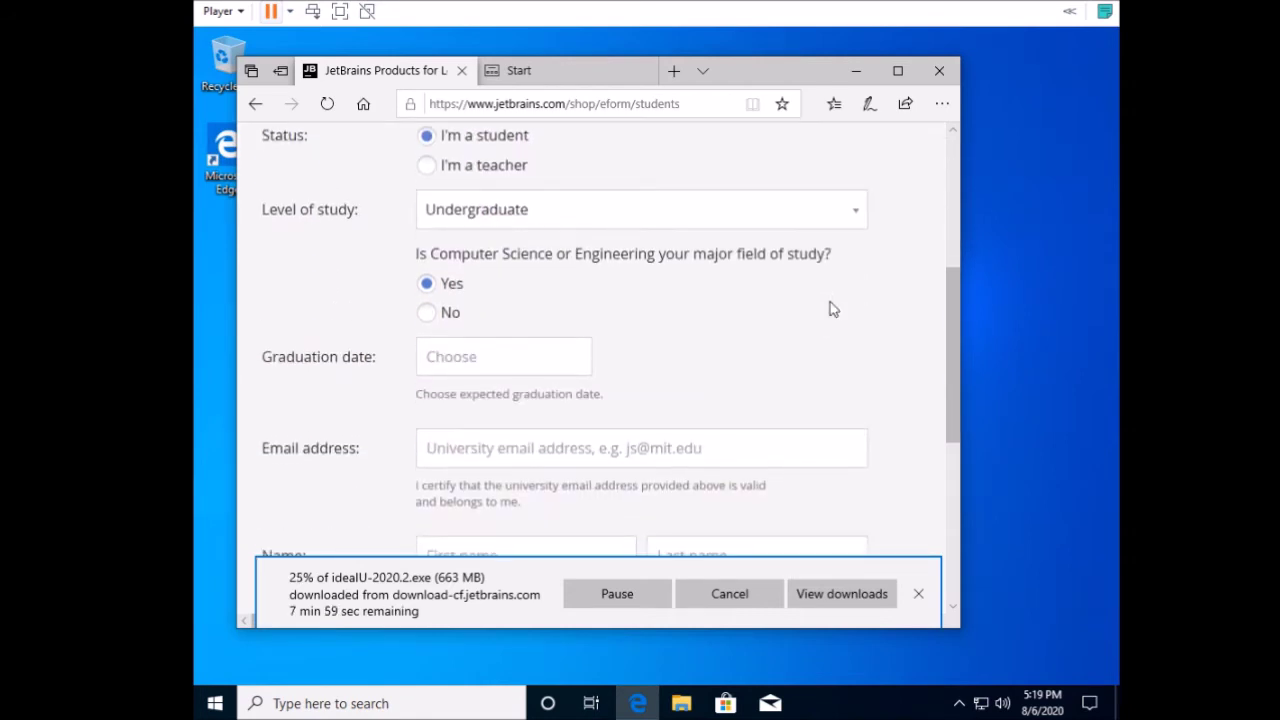
pyautogui.scroll(-1, 833, 310)
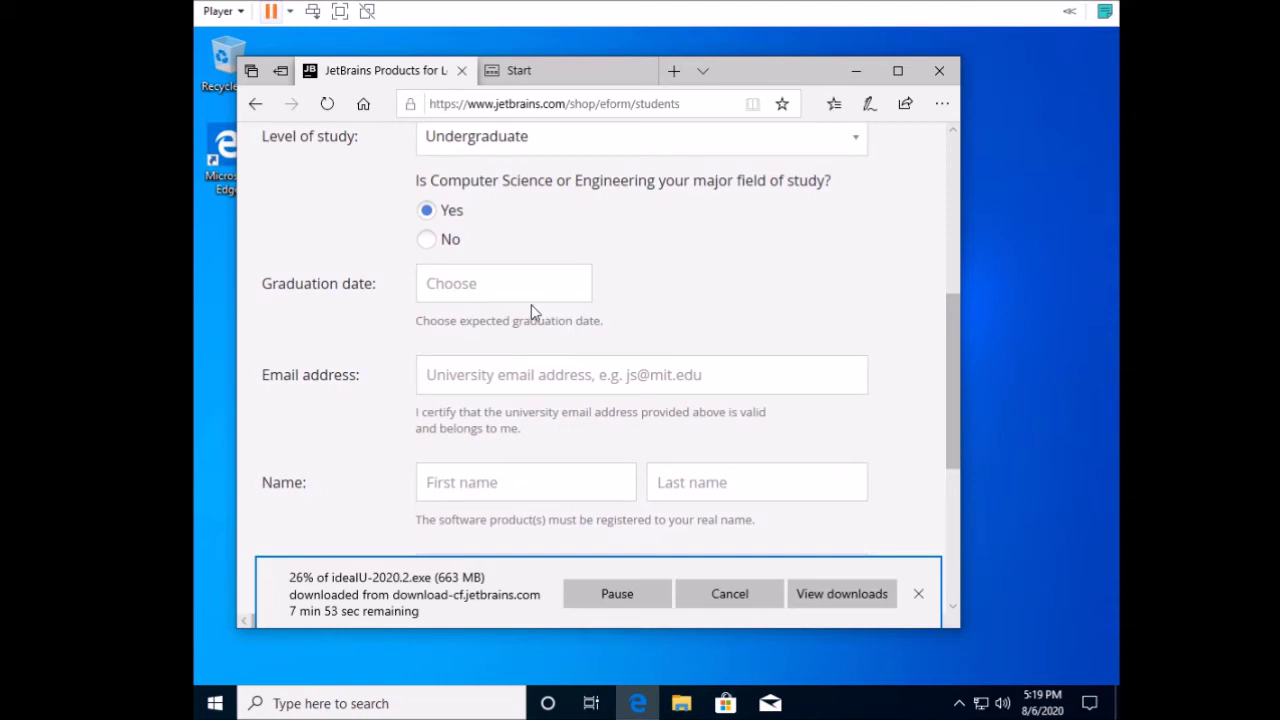
pyautogui.scroll(-2, 537, 393)
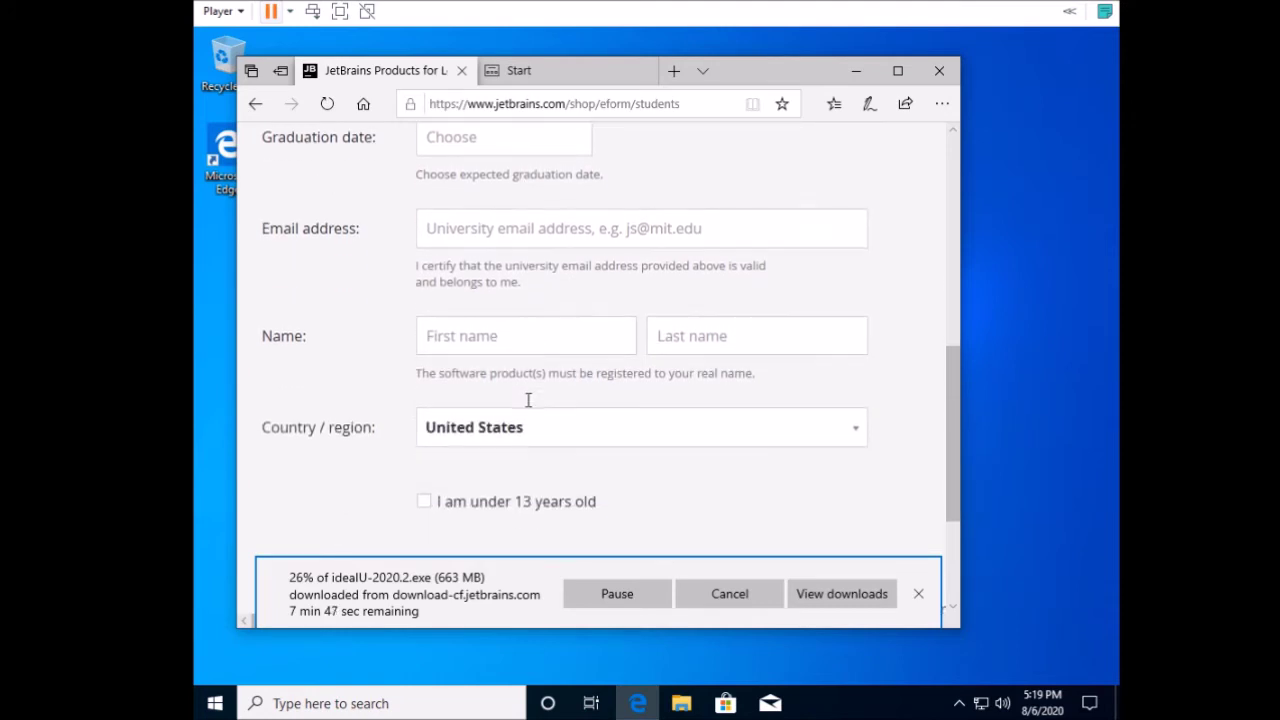
pyautogui.scroll(-2, 527, 400)
pyautogui.scroll(-1, 523, 395)
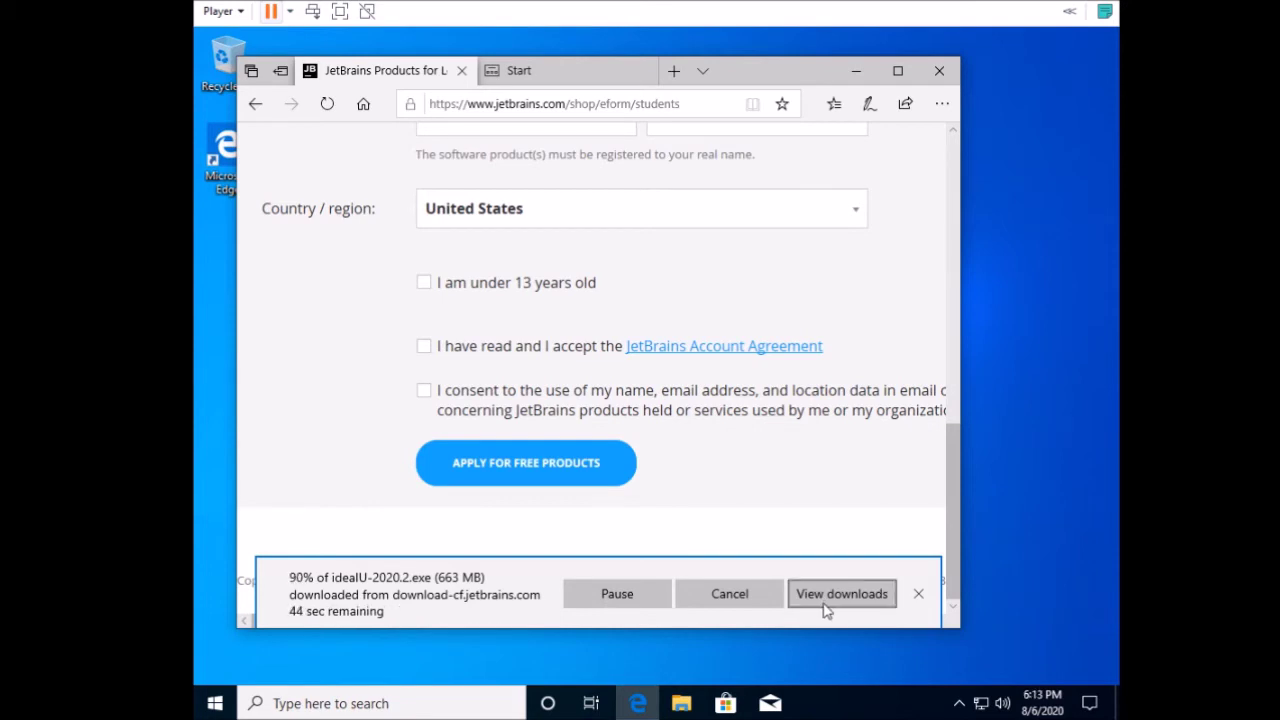
pyautogui.click(826, 596)
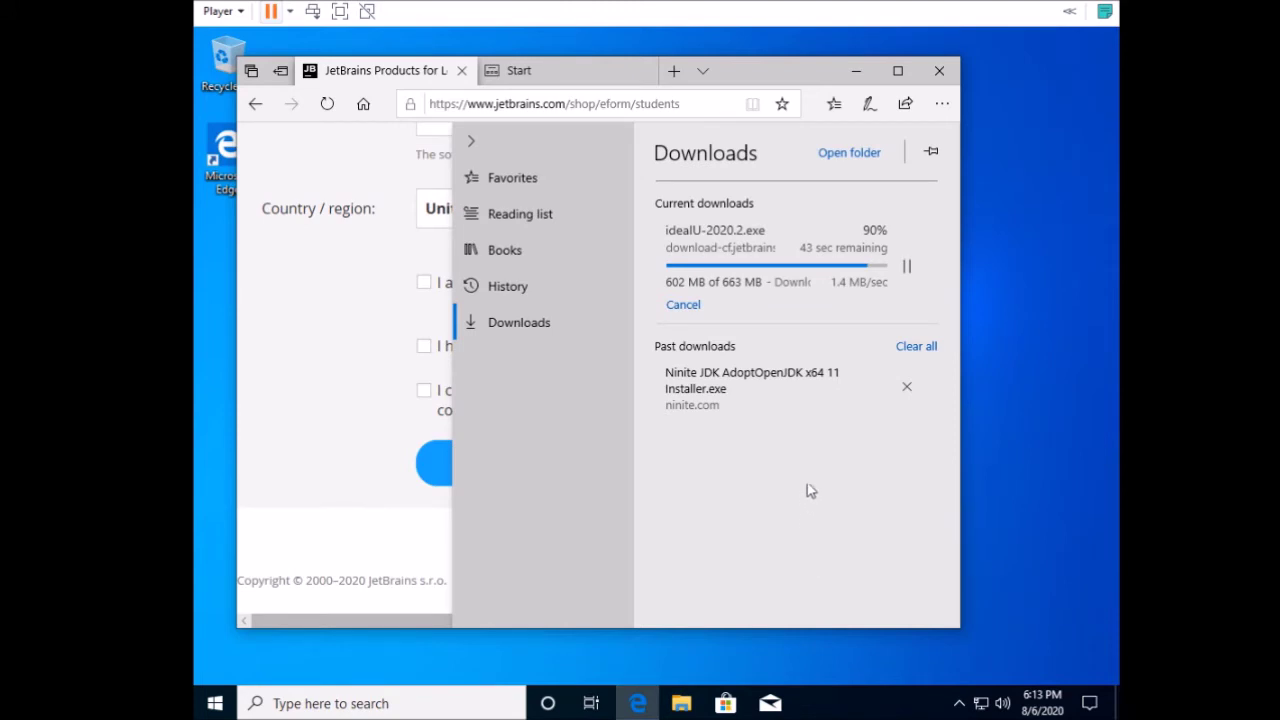
# Launch IntelliJ IDEA Setup with admin approval and accept the default install folder.
pyautogui.click(906, 270)
pyautogui.click(906, 270)
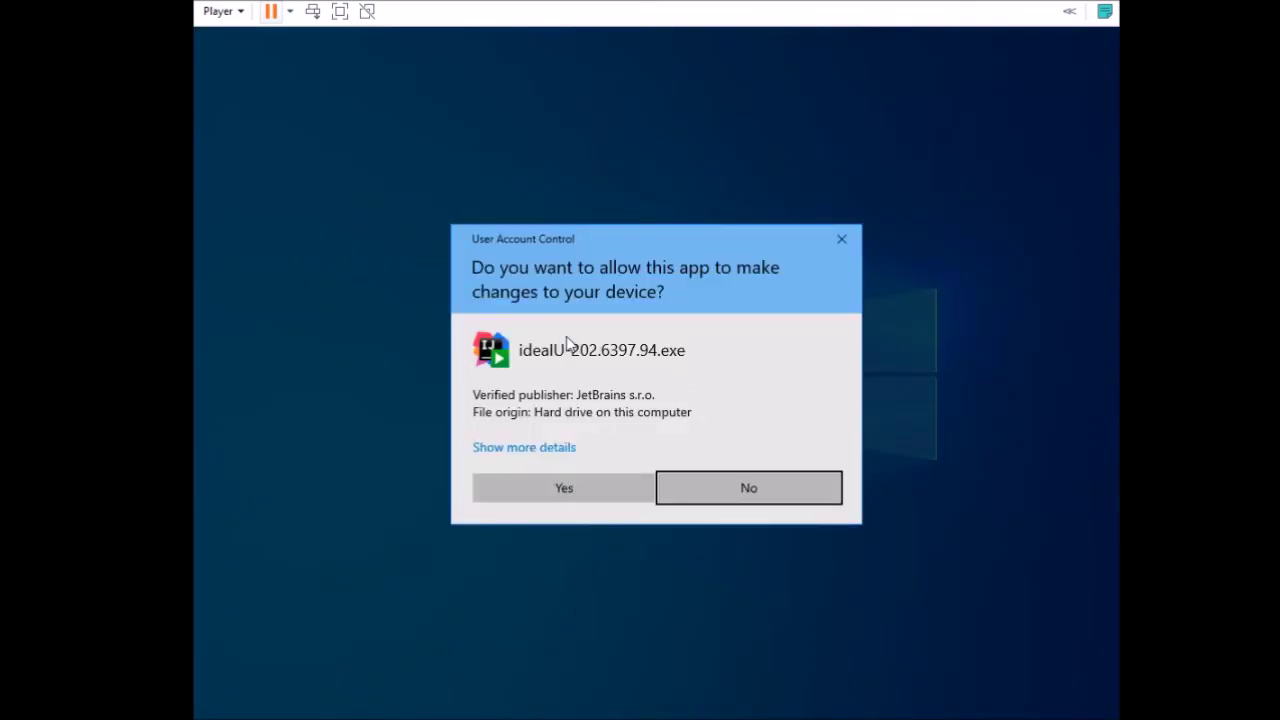
pyautogui.click(611, 476)
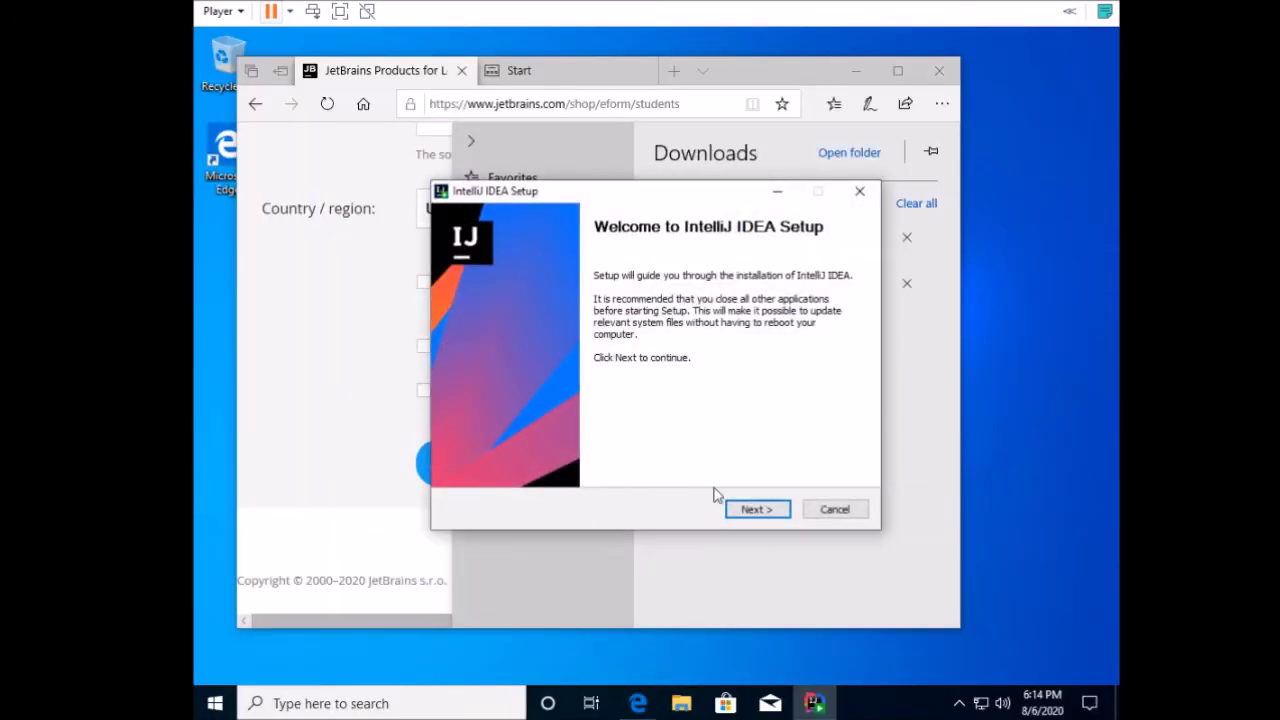
pyautogui.click(757, 509)
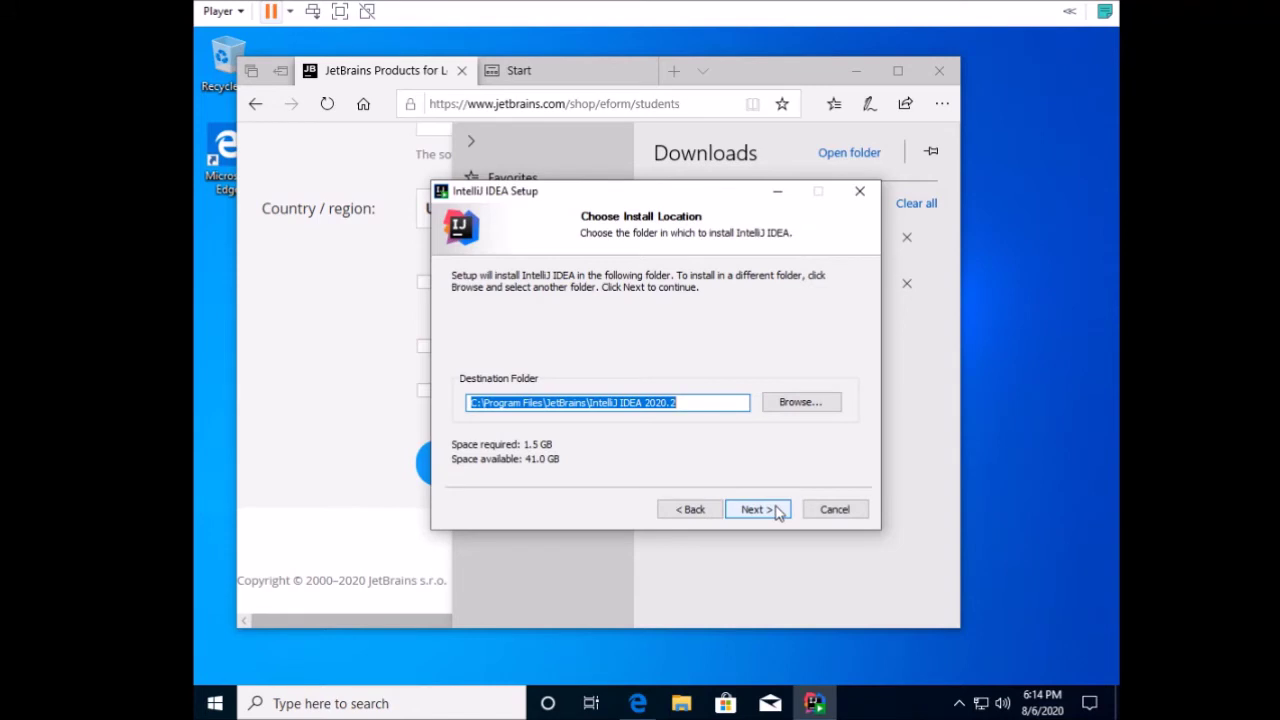
pyautogui.click(778, 511)
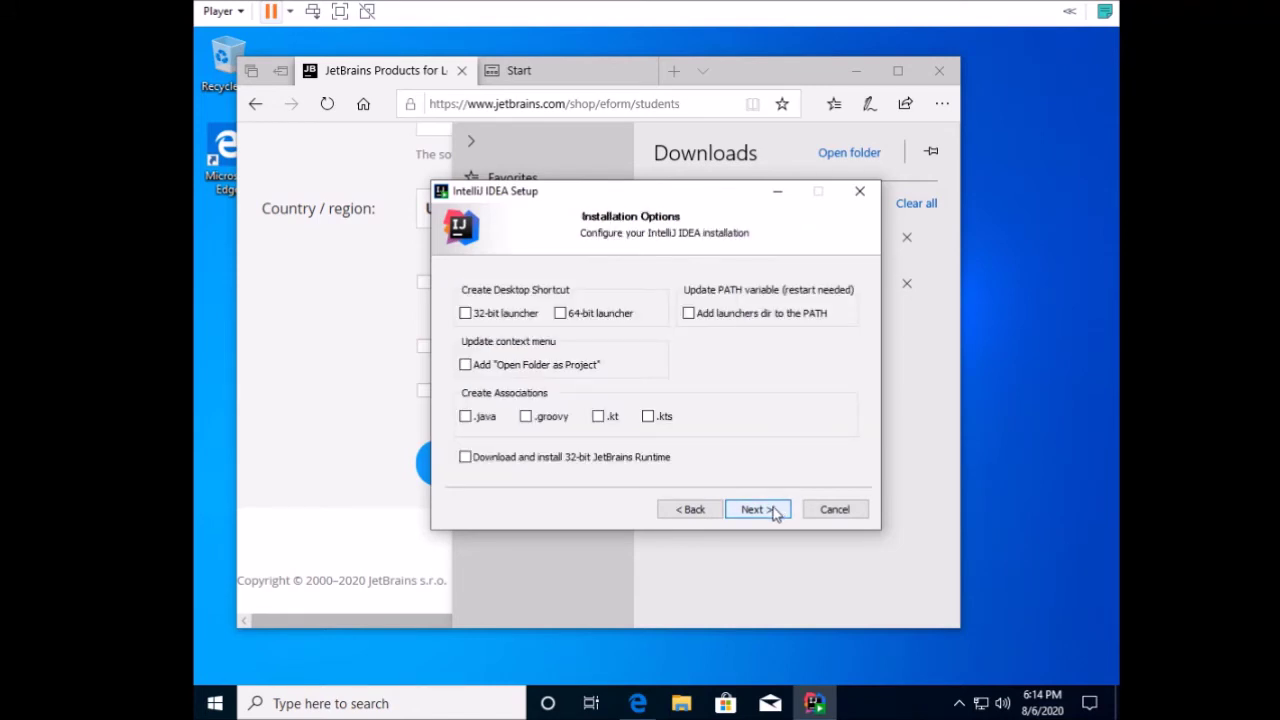
# Add a 64-bit desktop shortcut, install, and finish with Run IntelliJ IDEA ticked.
pyautogui.click(560, 314)
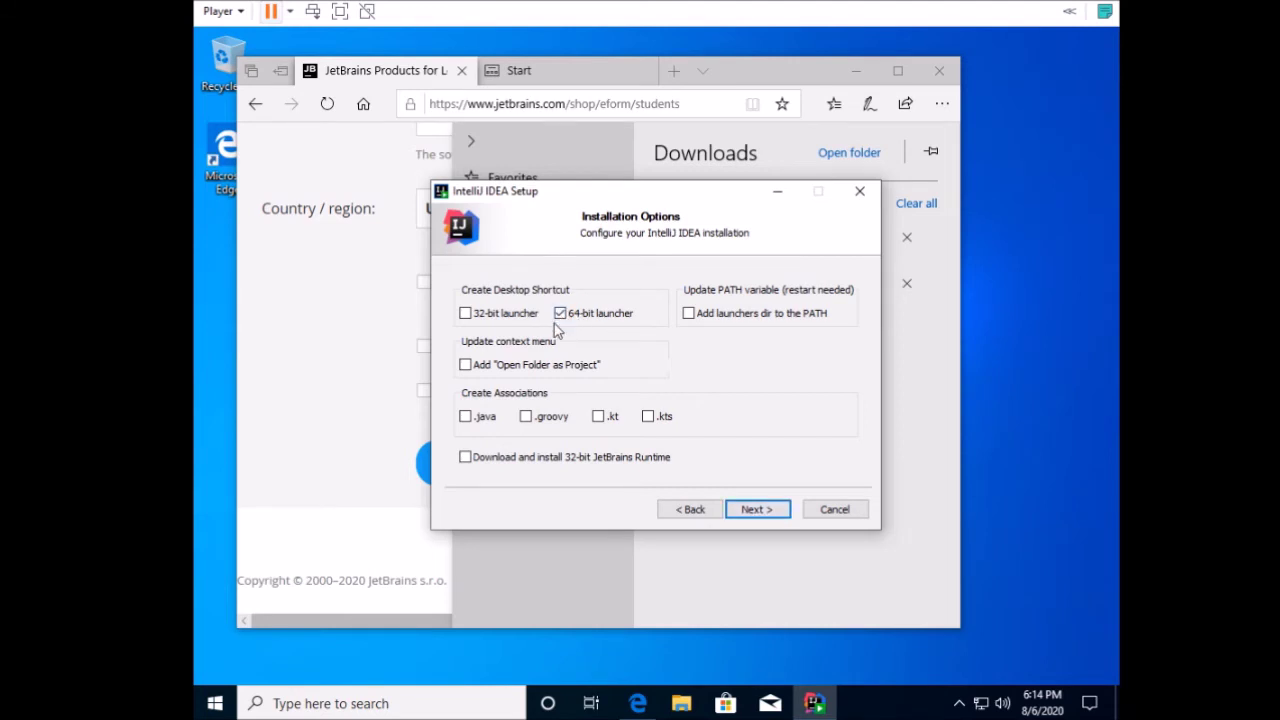
pyautogui.click(757, 510)
pyautogui.click(757, 512)
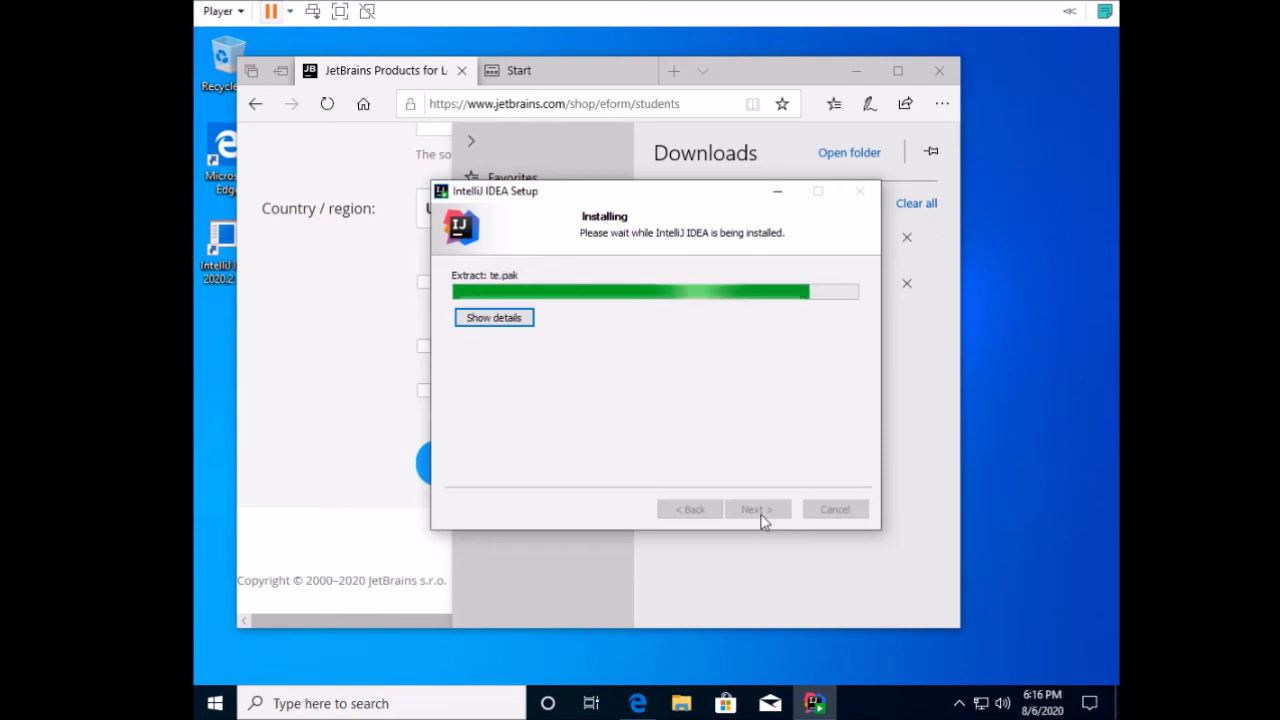
pyautogui.click(600, 343)
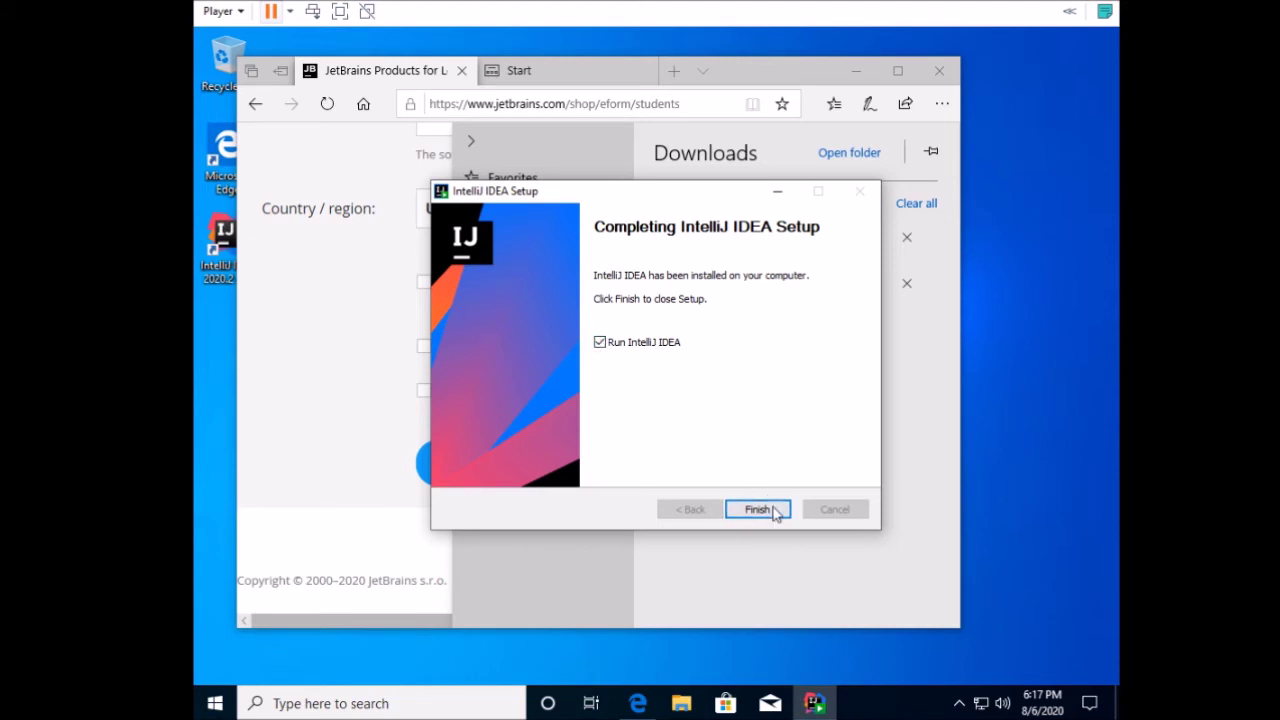
pyautogui.click(757, 509)
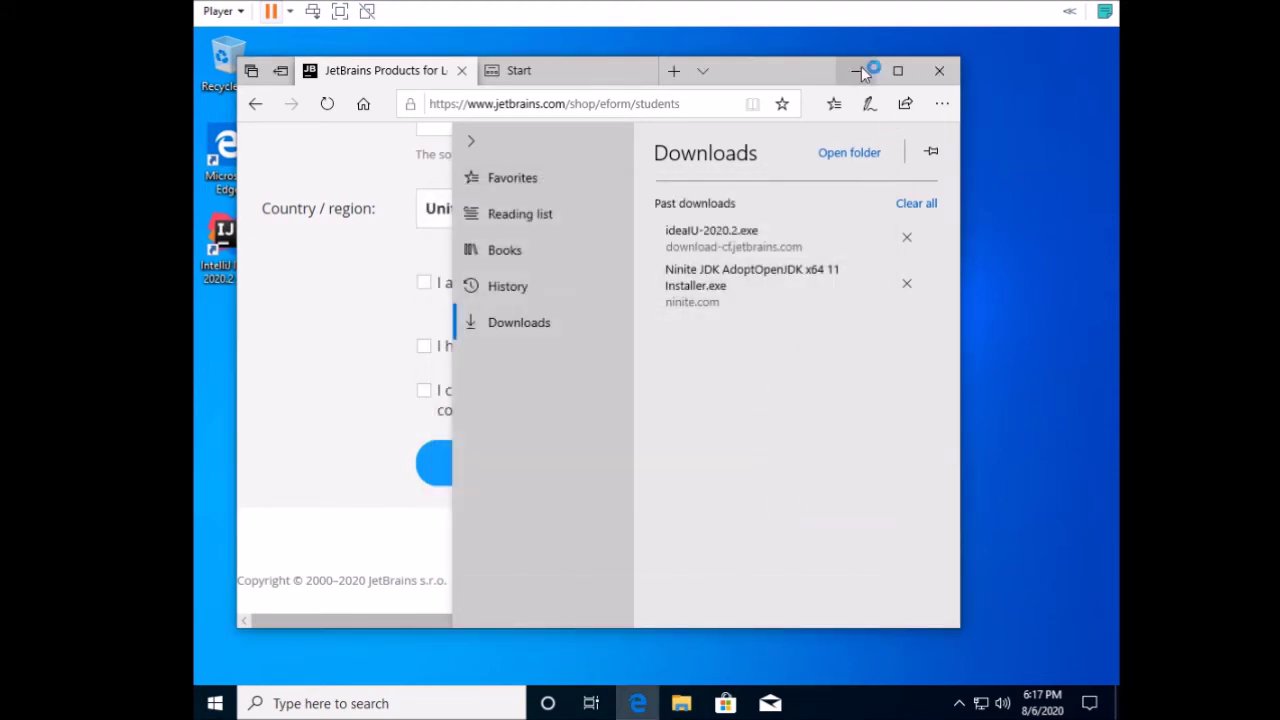
# Accept the JetBrains user agreement and agree to send anonymous usage statistics.
pyautogui.click(856, 70)
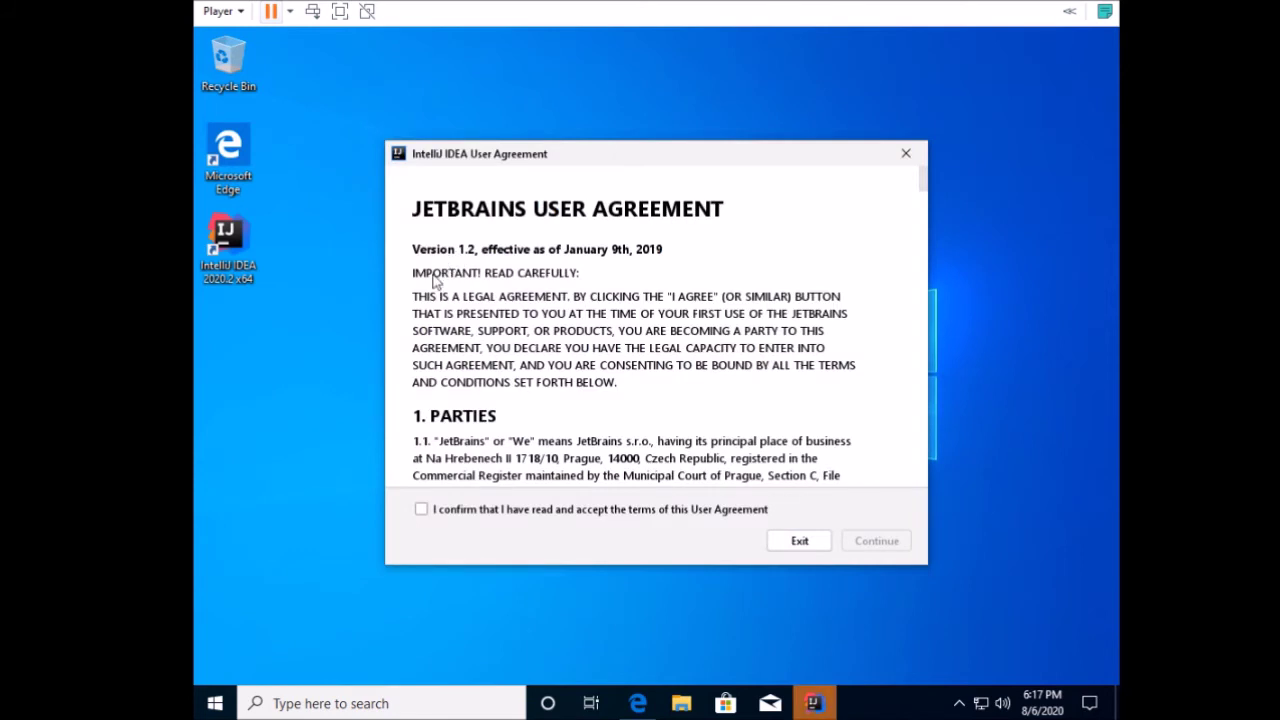
pyautogui.click(421, 509)
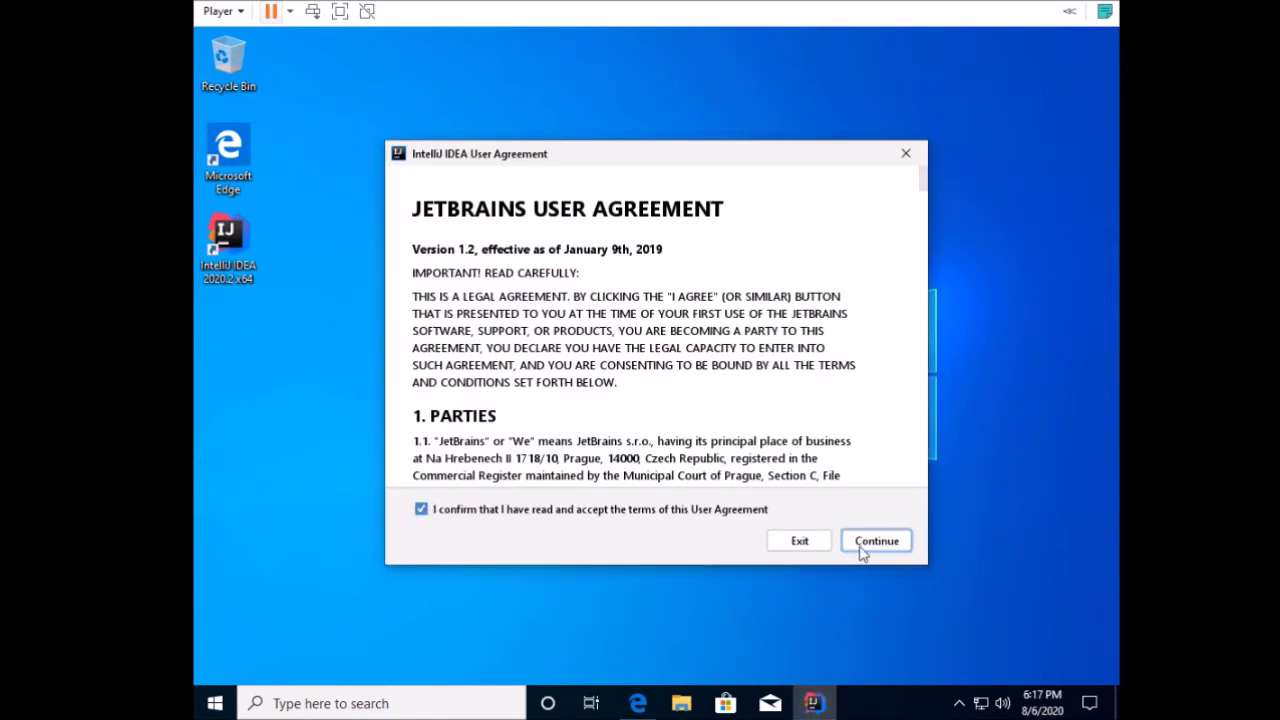
pyautogui.click(891, 549)
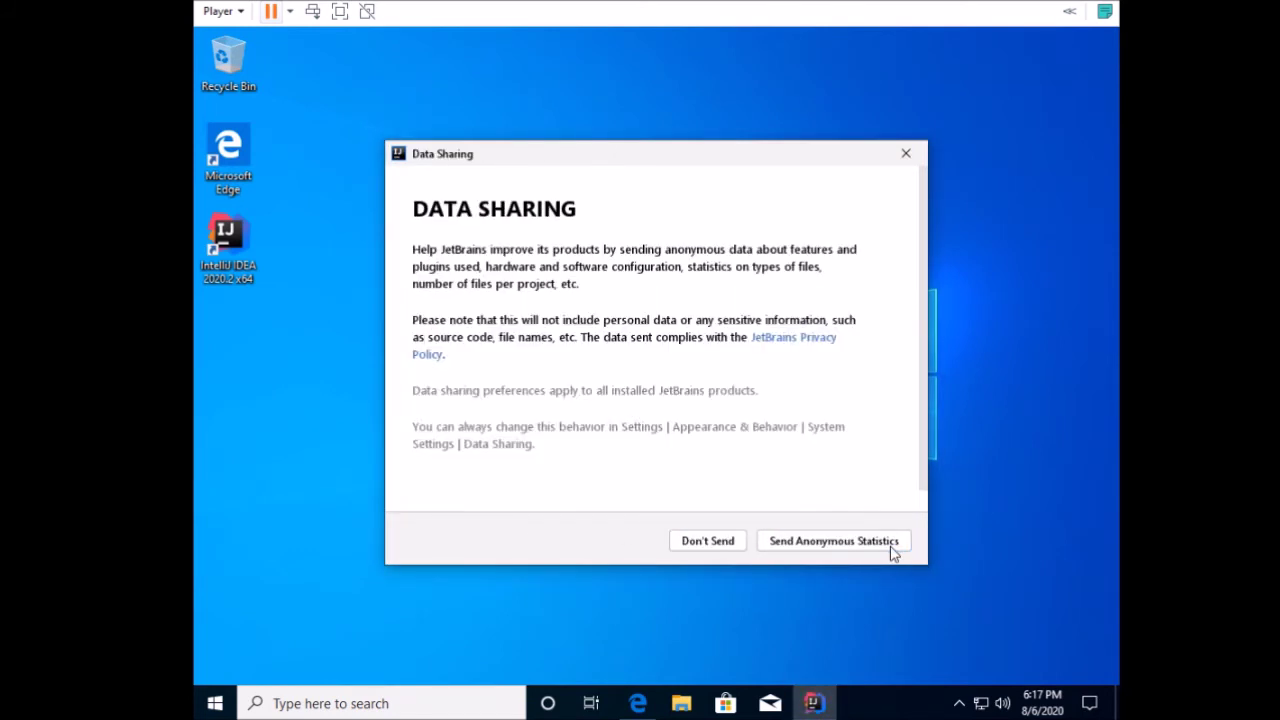
pyautogui.click(871, 546)
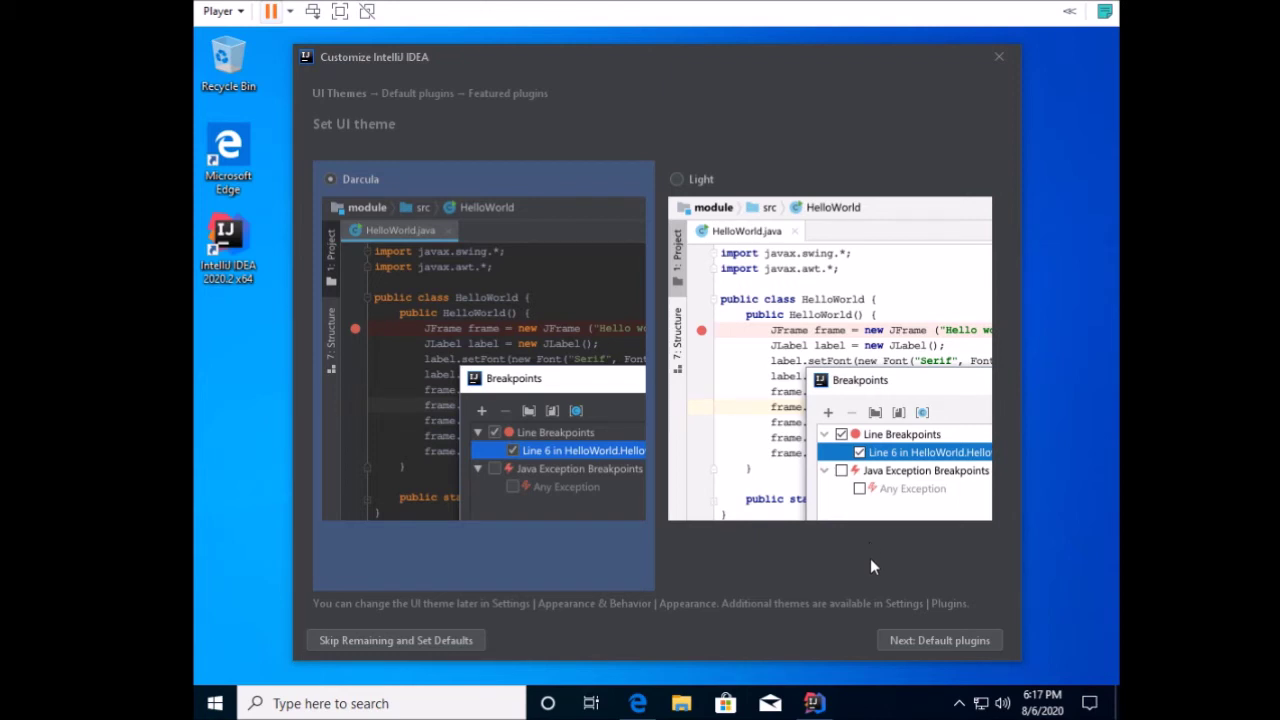
# Keep the Darcula theme and default plugins to finish first-run customization.
pyautogui.click(906, 638)
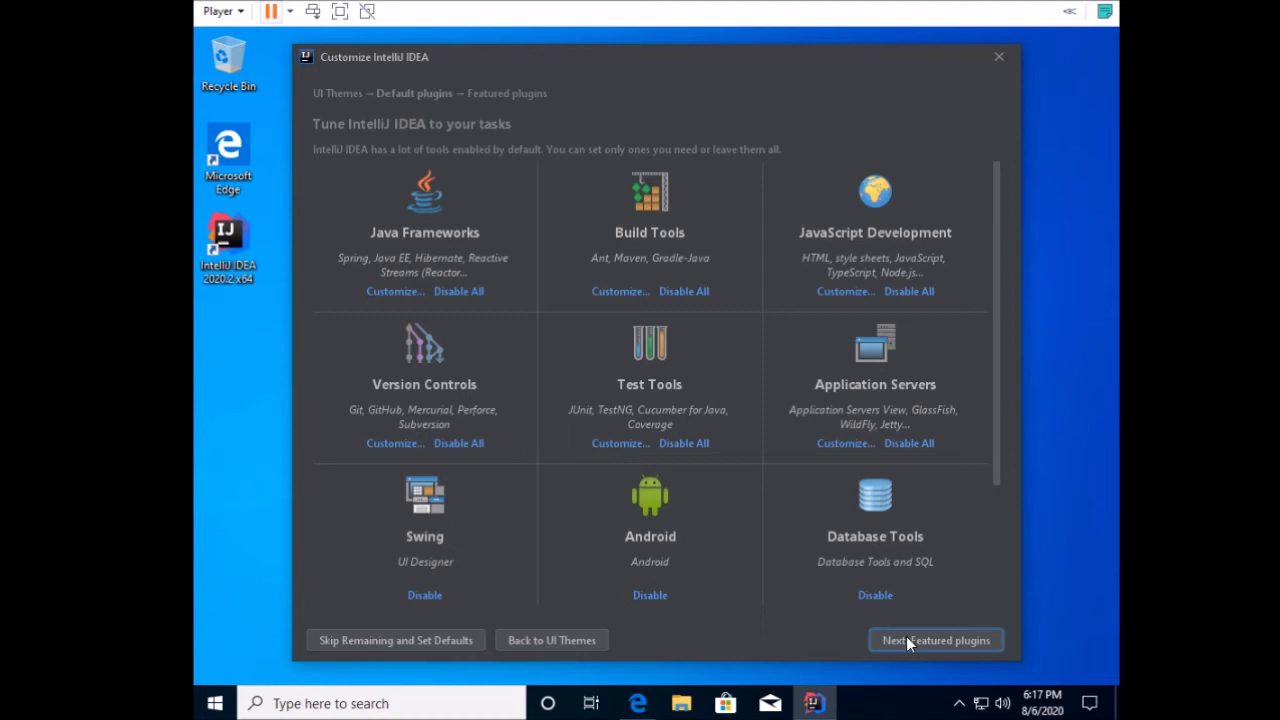
pyautogui.click(906, 640)
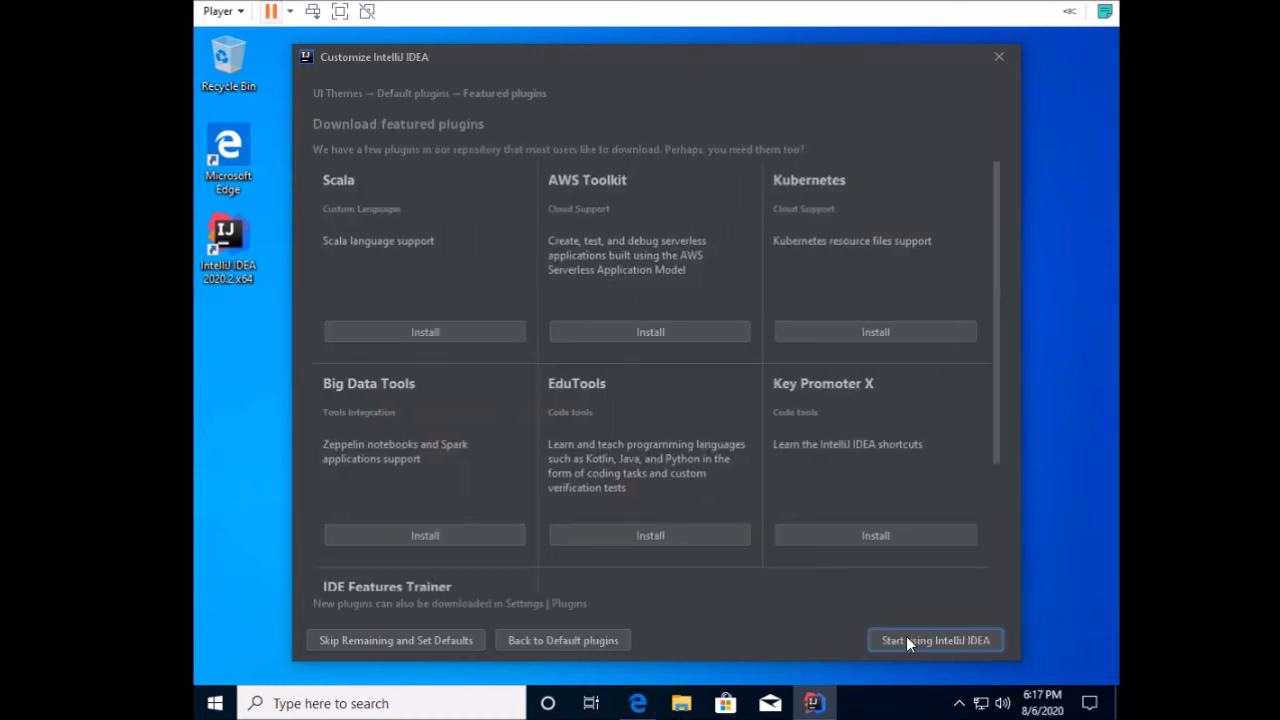
pyautogui.click(907, 640)
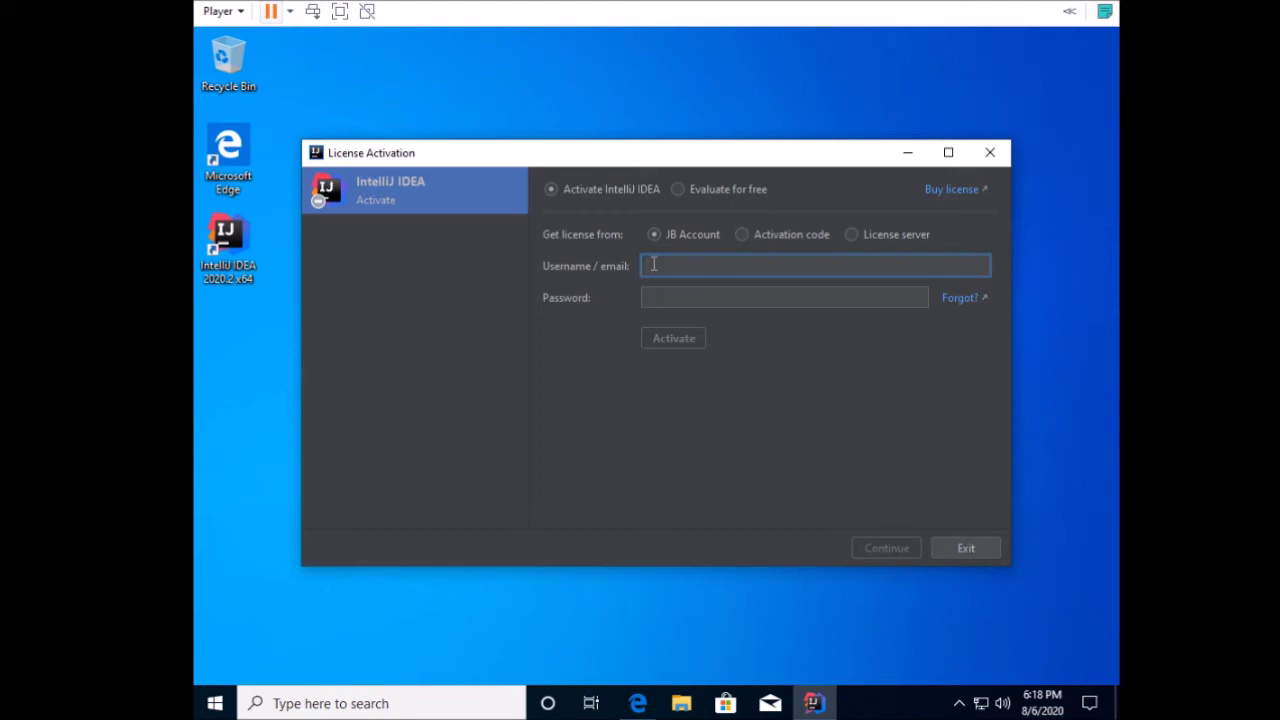
# Activate the license by entering the JetBrains account email and password.
pyautogui.press('Tab')
pyautogui.write('••••')
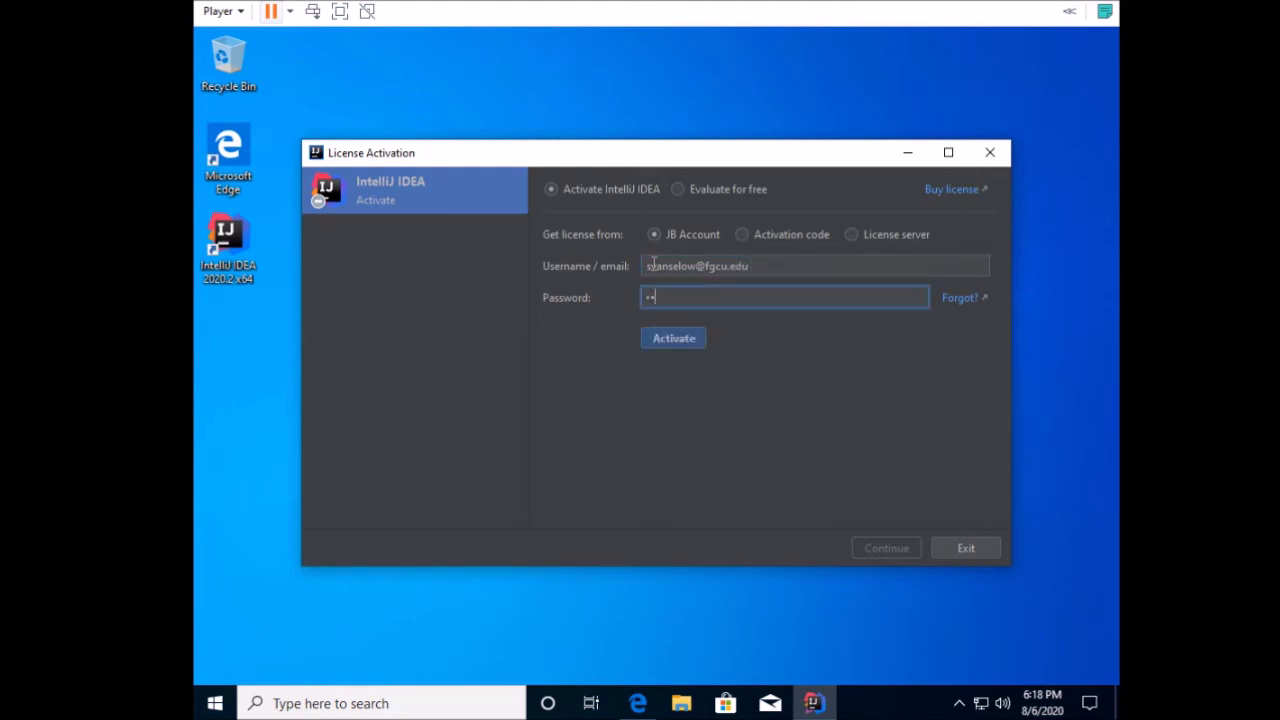
pyautogui.write('••••')
pyautogui.click(701, 340)
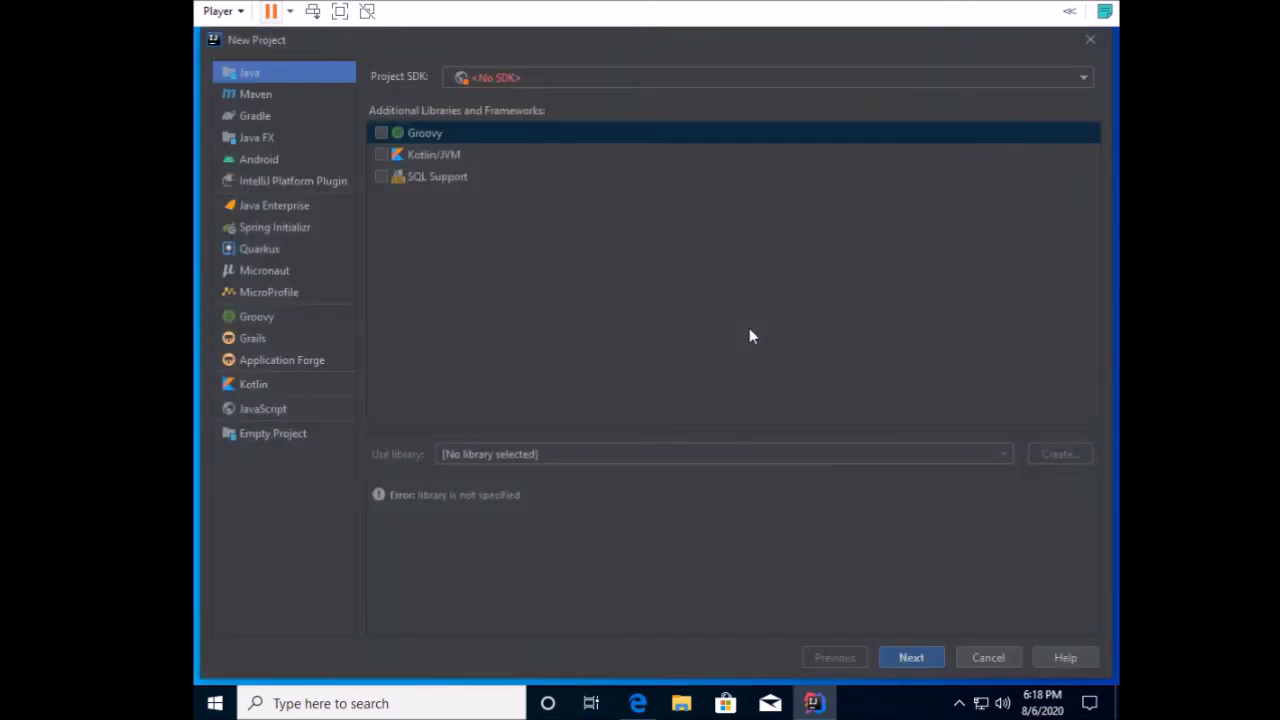
# Add AdoptOpenJDK jdk-11.0.8.10-hotspot from Program Files as the project SDK.
pyautogui.click(1082, 79)
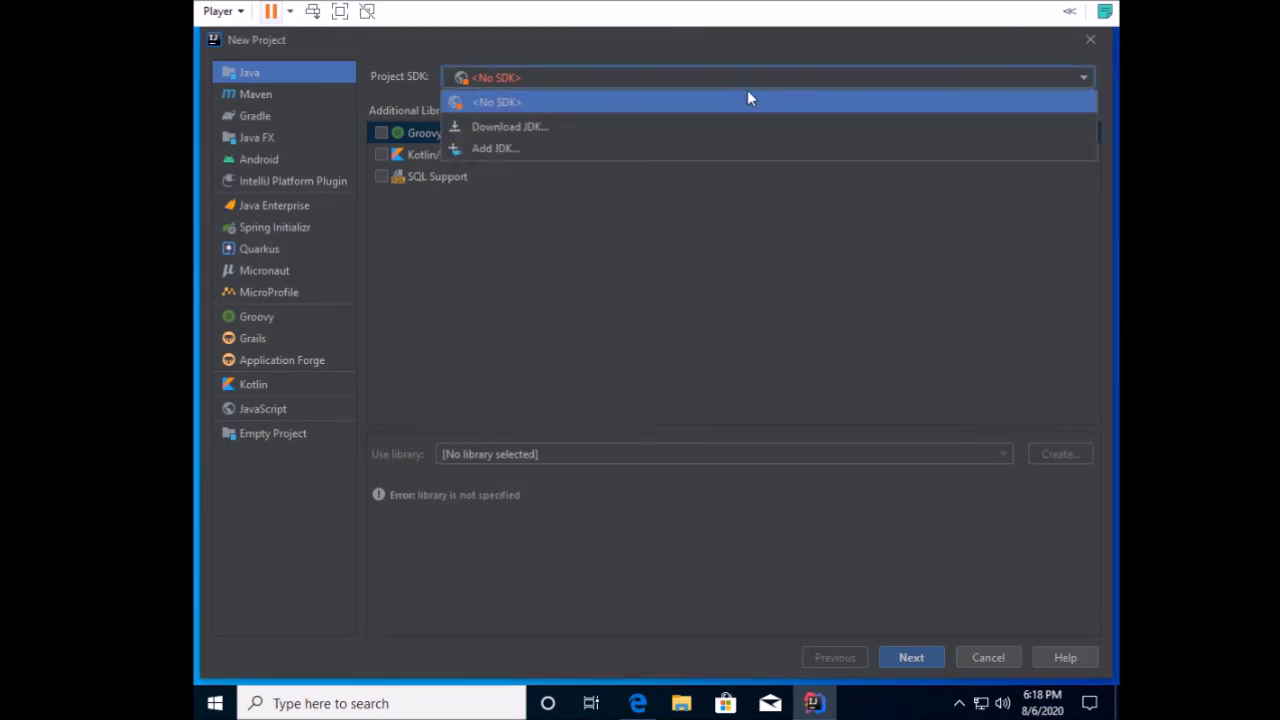
pyautogui.click(500, 150)
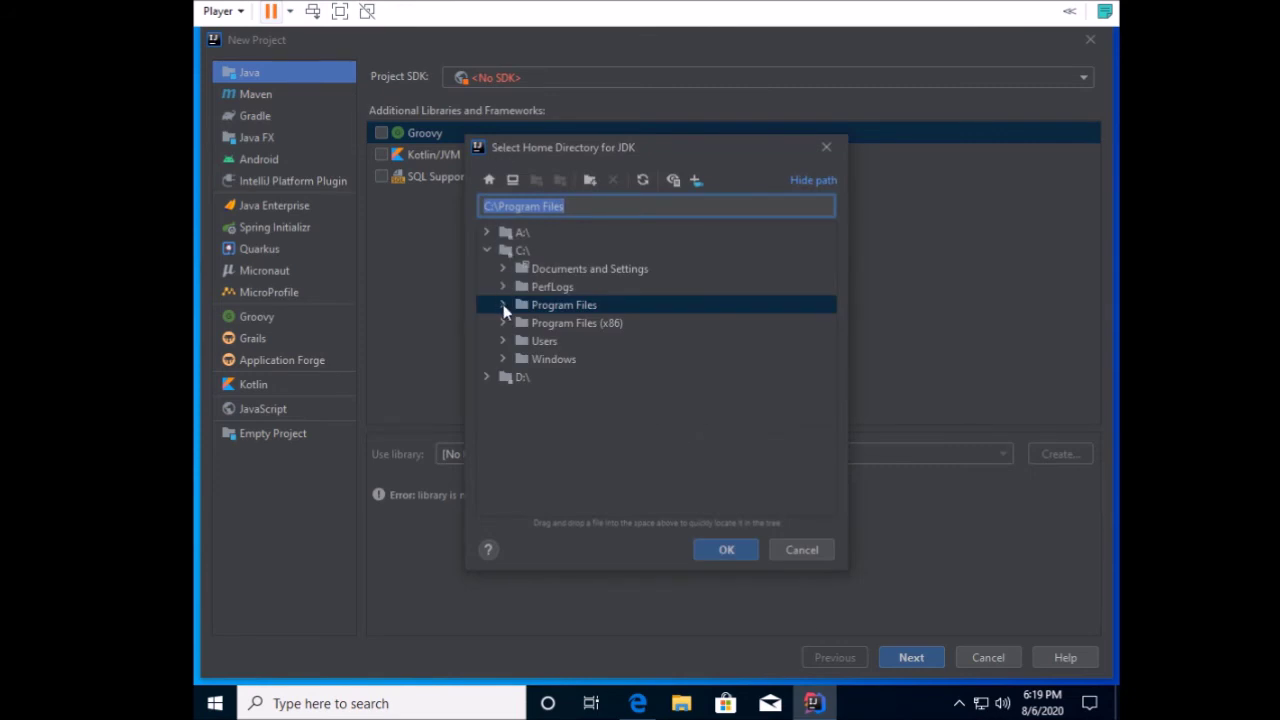
pyautogui.click(503, 304)
pyautogui.click(518, 322)
pyautogui.scroll(-1, 530, 310)
pyautogui.click(536, 290)
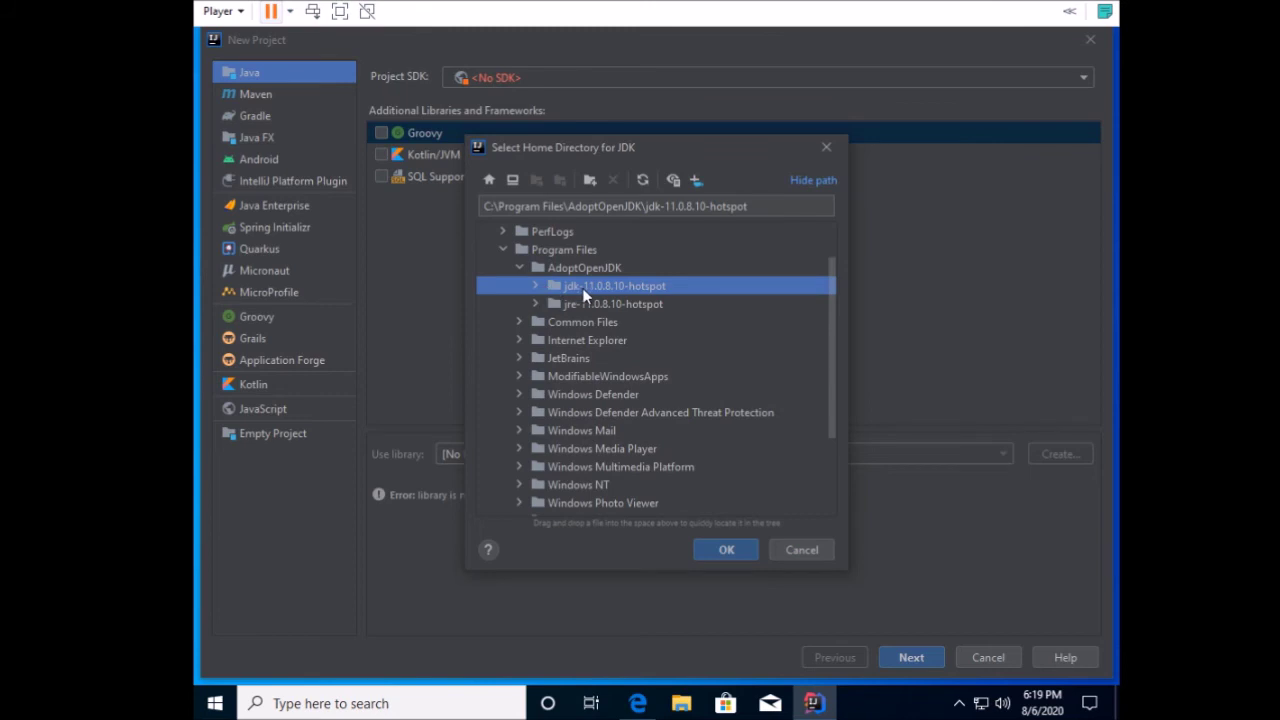
pyautogui.click(724, 550)
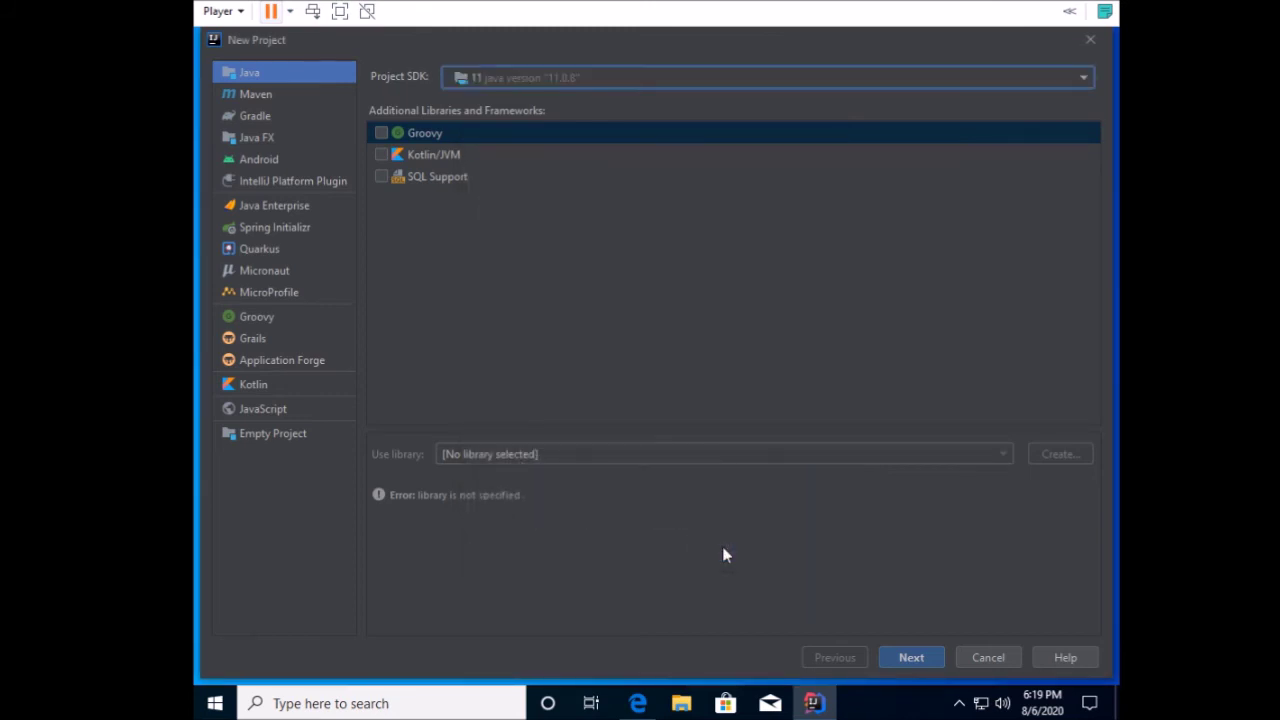
# Choose the Command Line App template and name the project HelloWorld.
pyautogui.click(912, 659)
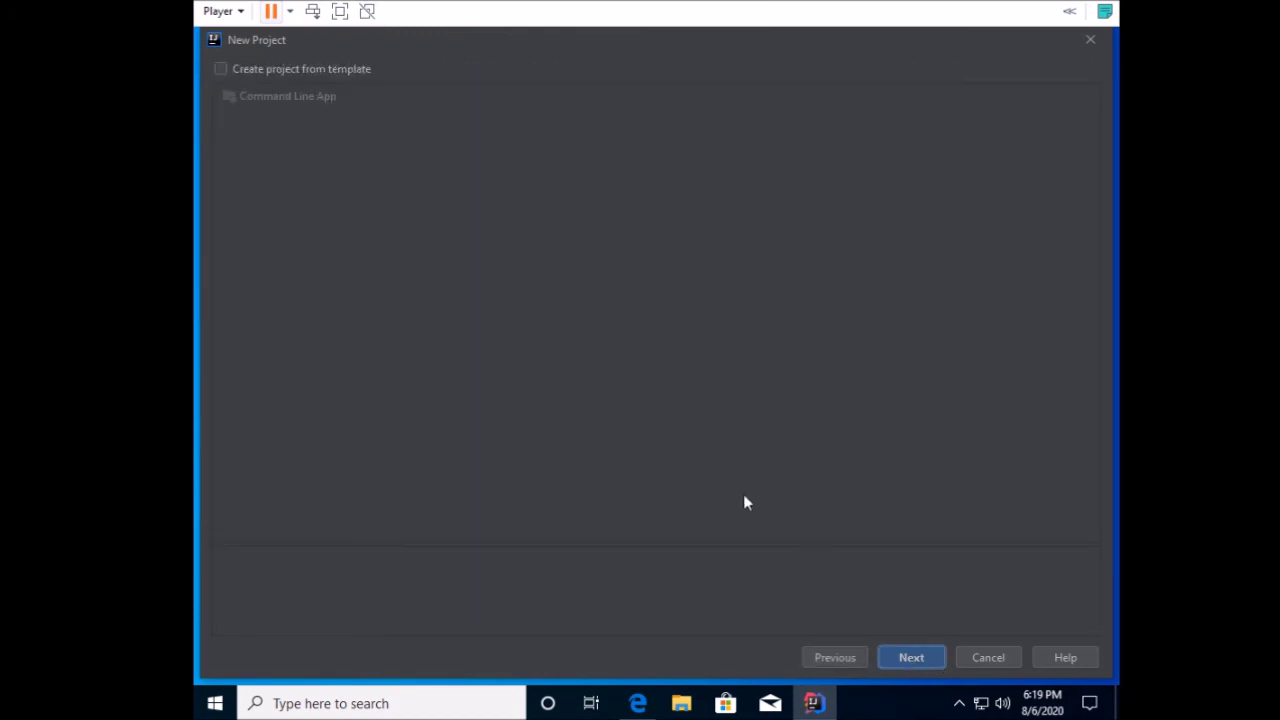
pyautogui.click(221, 68)
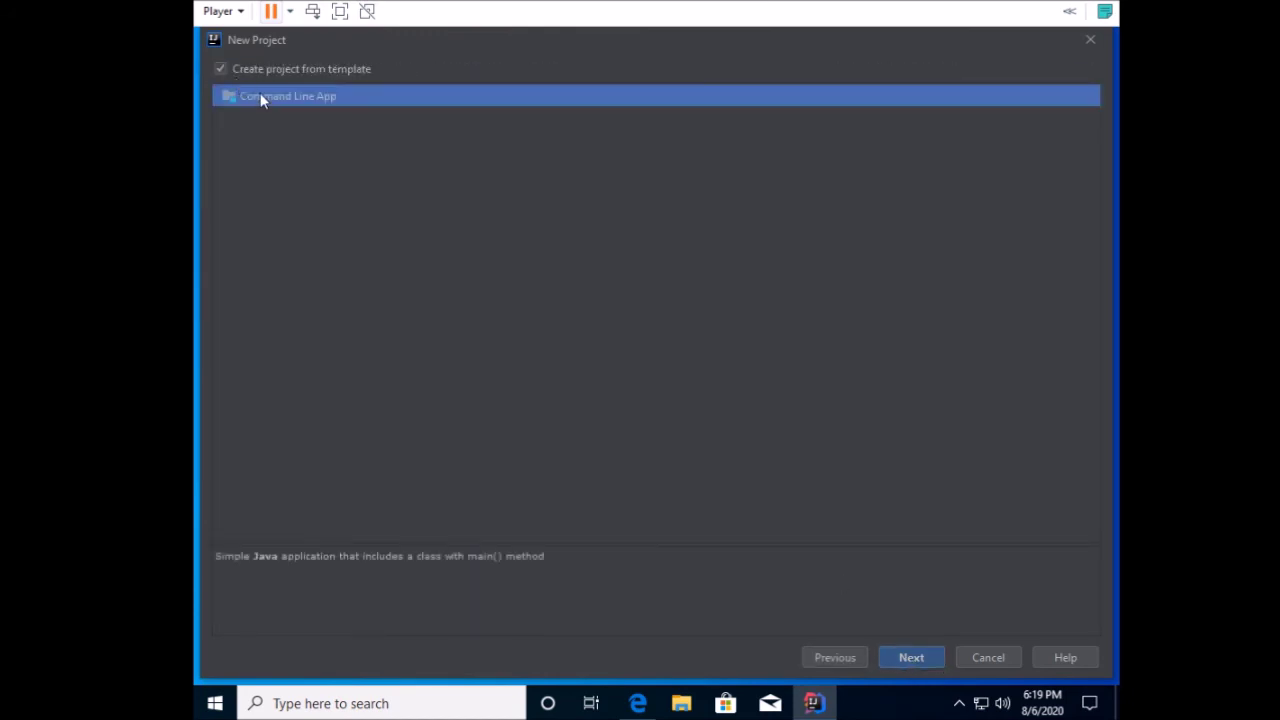
pyautogui.click(910, 658)
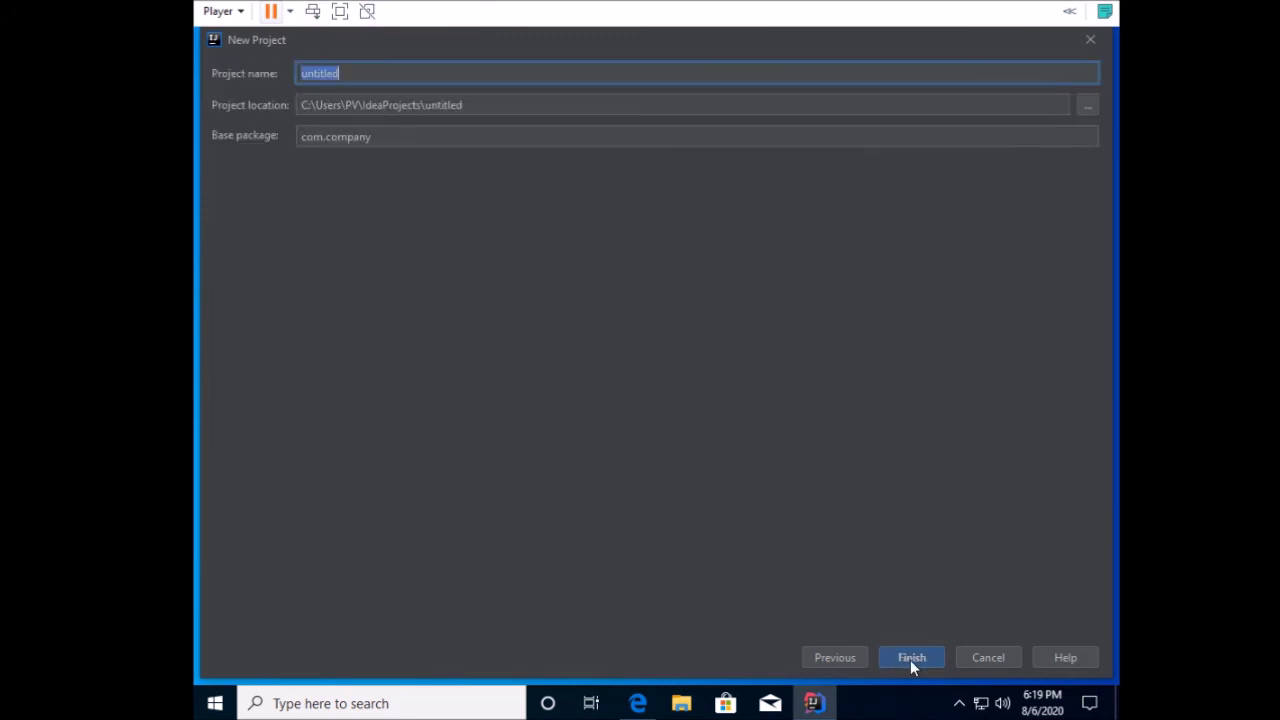
pyautogui.write('HelloWorld')
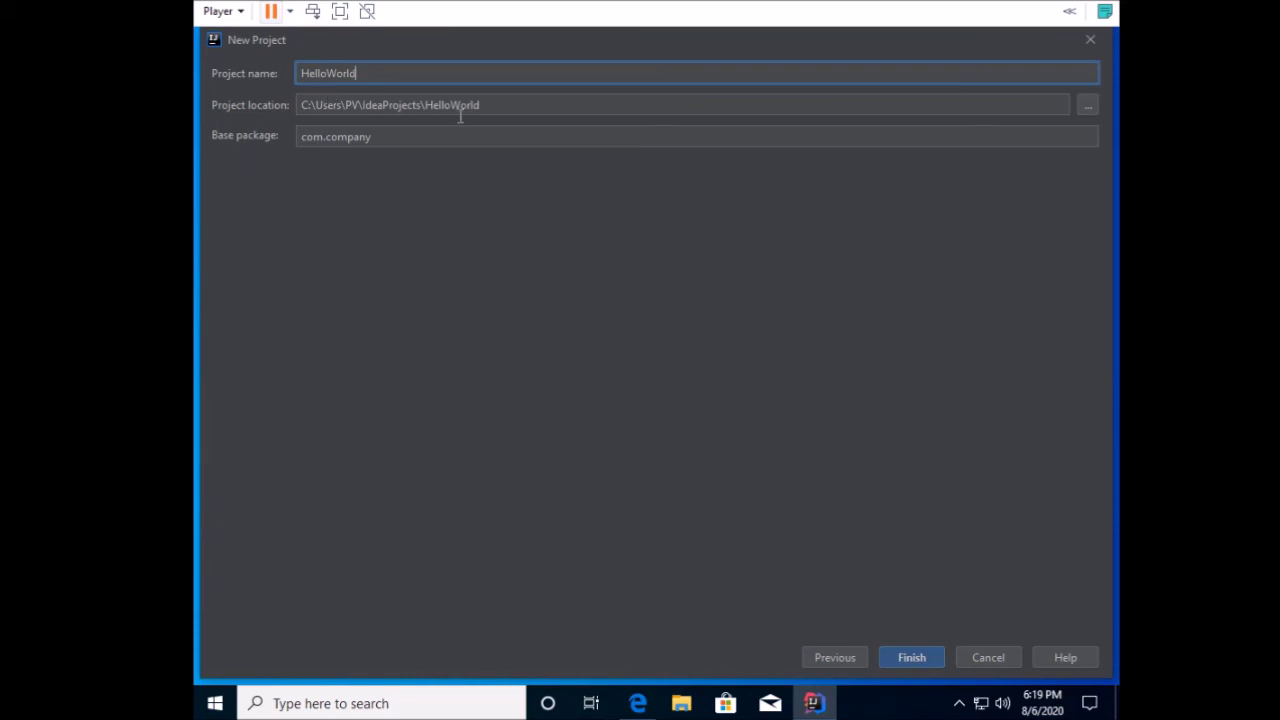
# Finish creating HelloWorld, expand HelloWorld and src in the project tree, and select the line-6 placeholder comment.
pyautogui.click(894, 663)
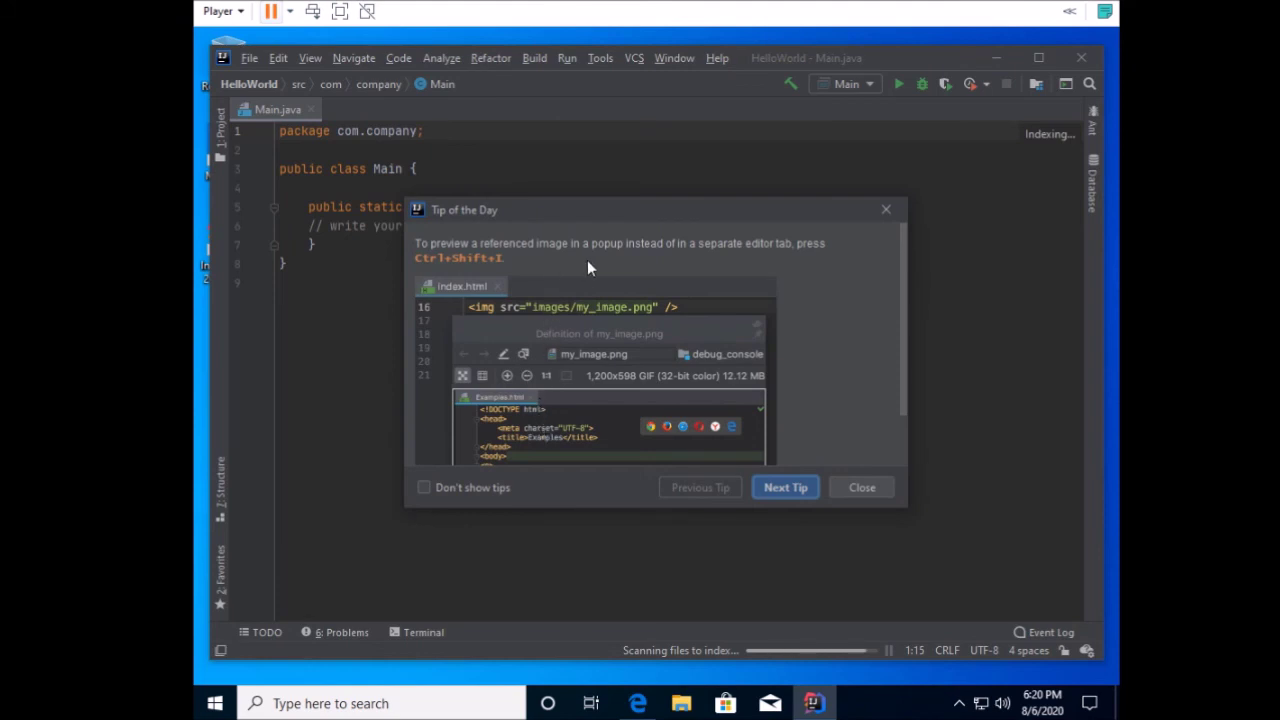
pyautogui.click(881, 494)
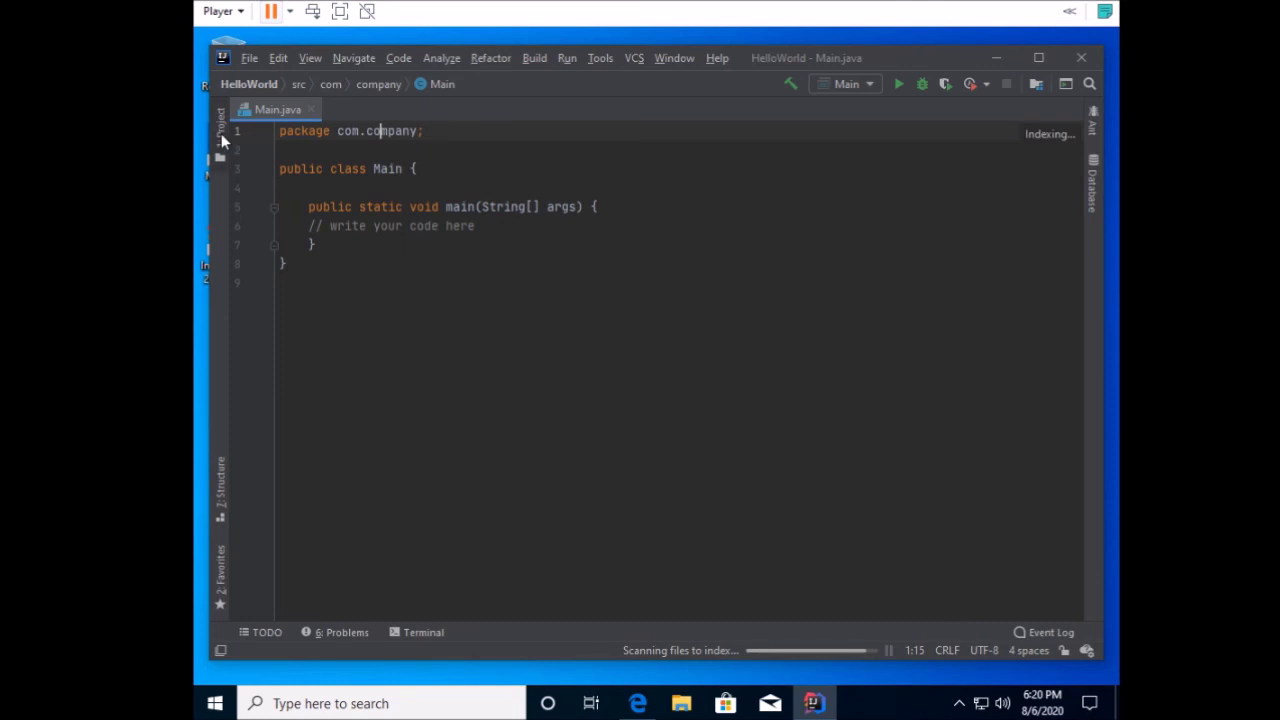
pyautogui.click(221, 133)
pyautogui.click(239, 132)
pyautogui.click(255, 168)
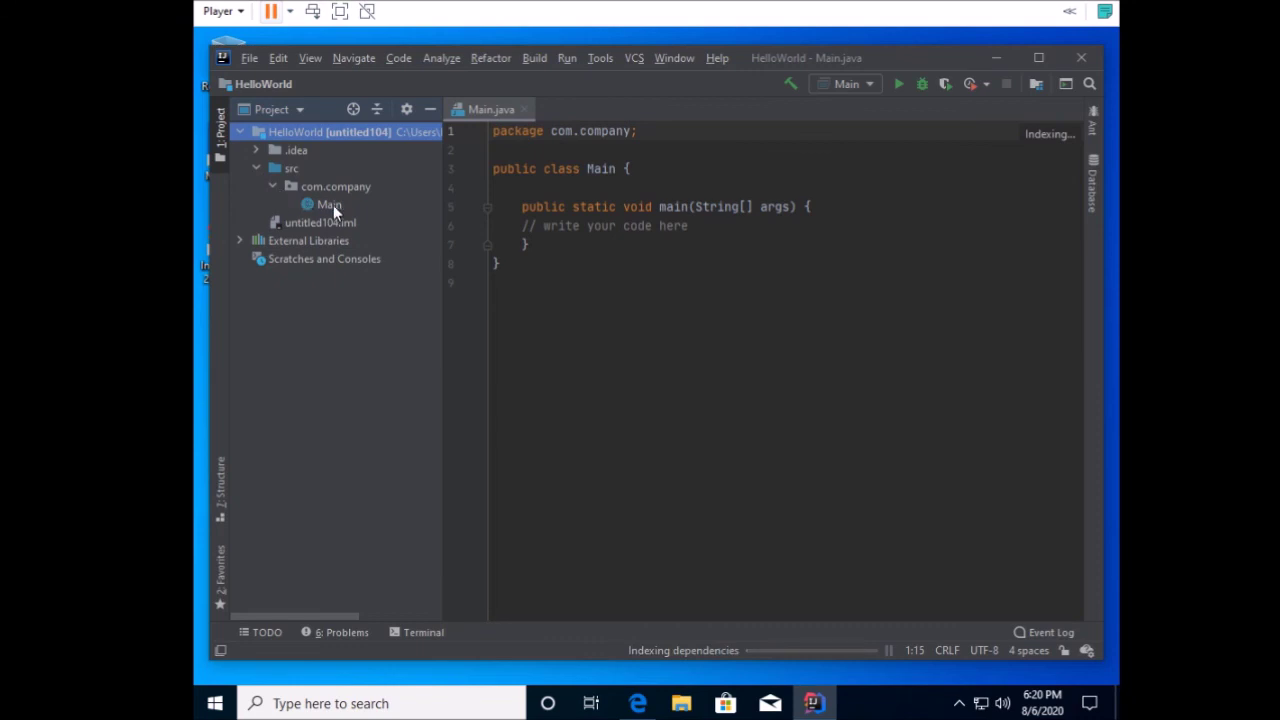
pyautogui.moveTo(697, 228); pyautogui.dragTo(524, 222)
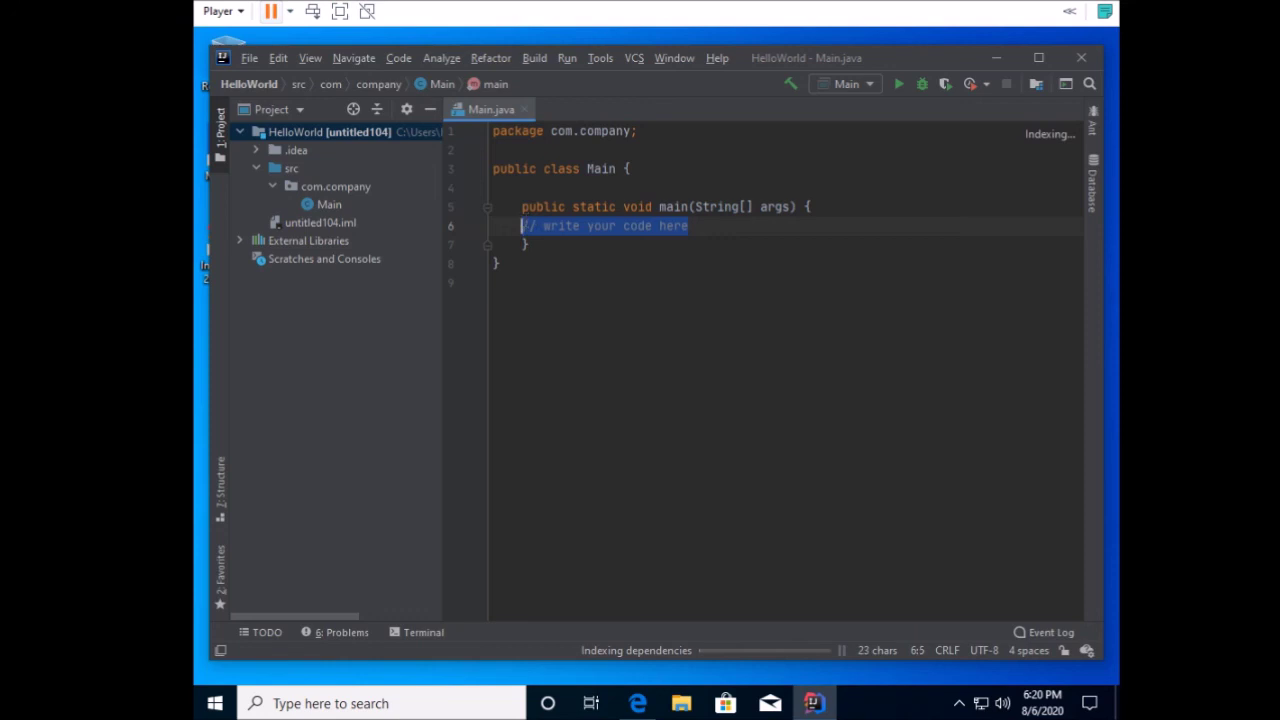
# Replace the comment with System.out.println("Hello") using the sout template.
pyautogui.write('sout')
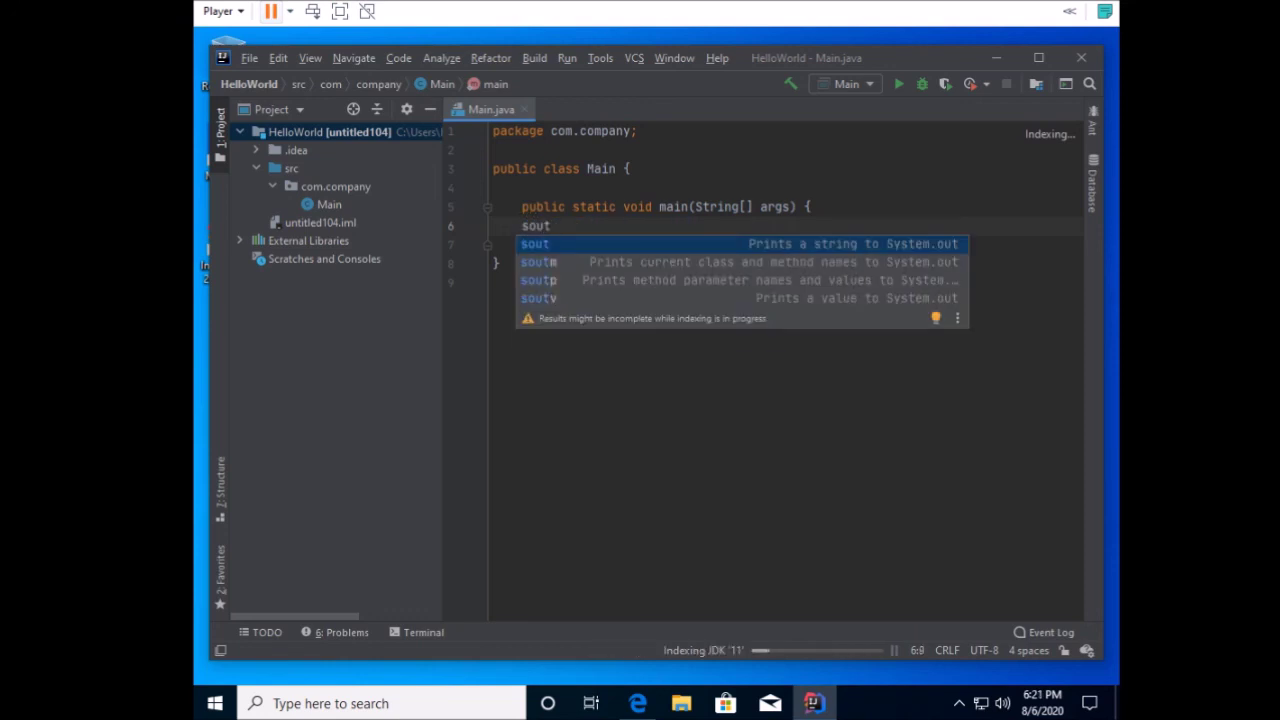
pyautogui.press('Return')
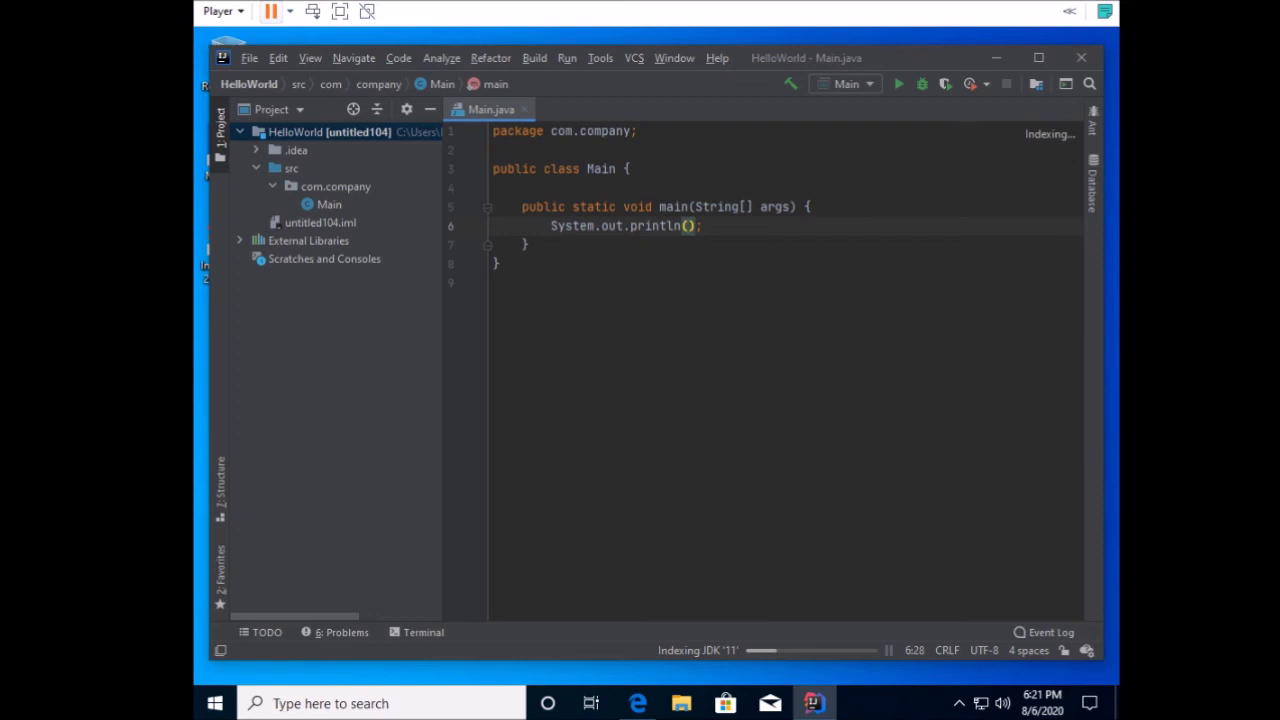
pyautogui.write('"Hello')
# Run Main, then rerun the Main class from the project tree's context menu.
pyautogui.click(910, 88)
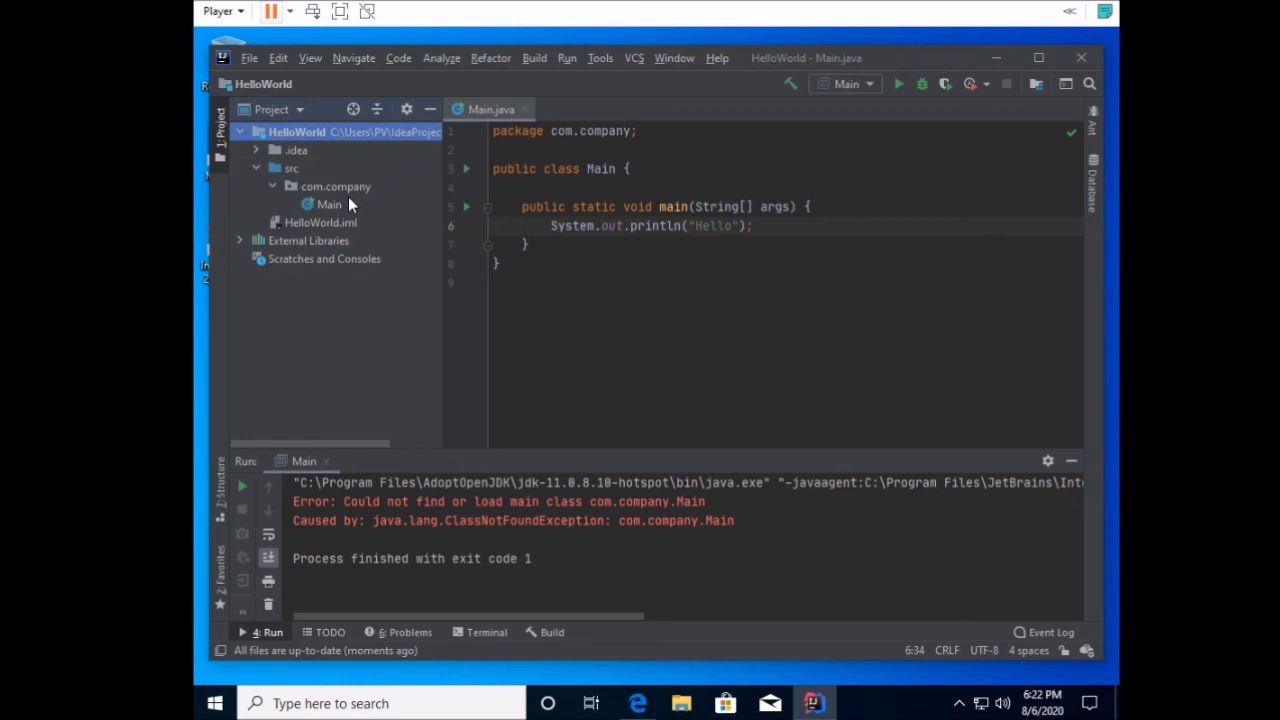
pyautogui.click(328, 205)
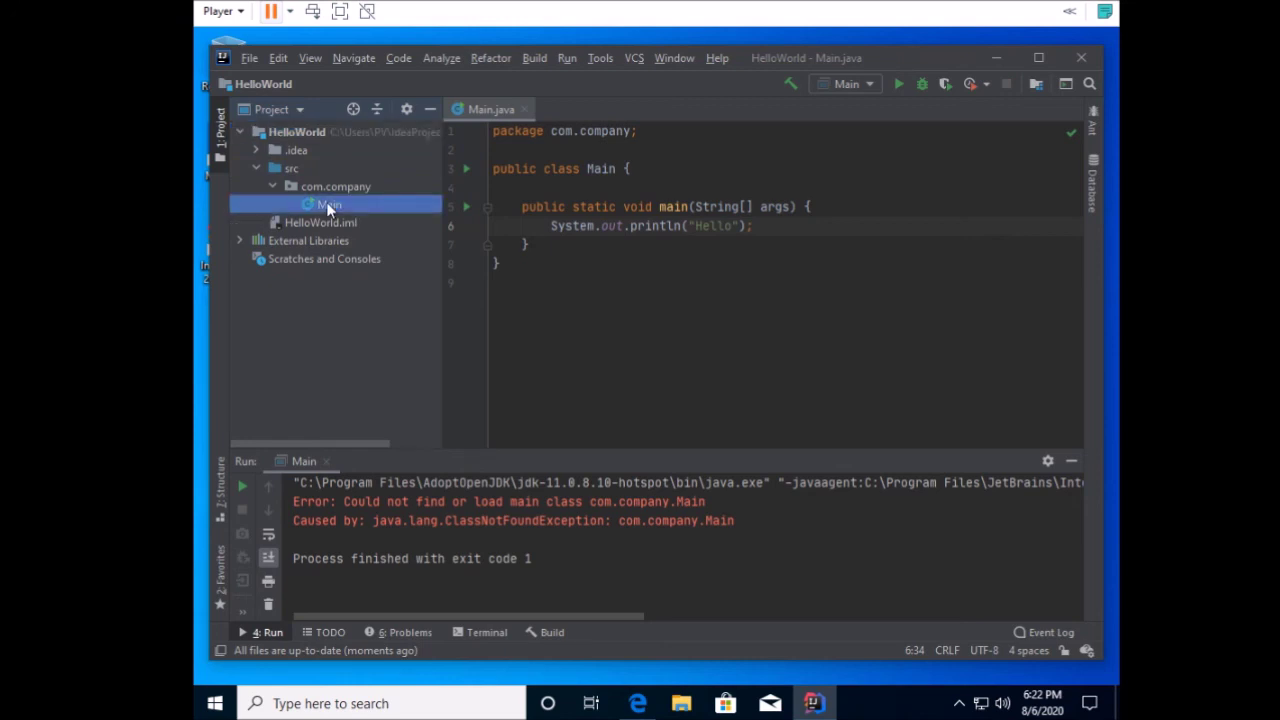
pyautogui.rightClick(327, 205)
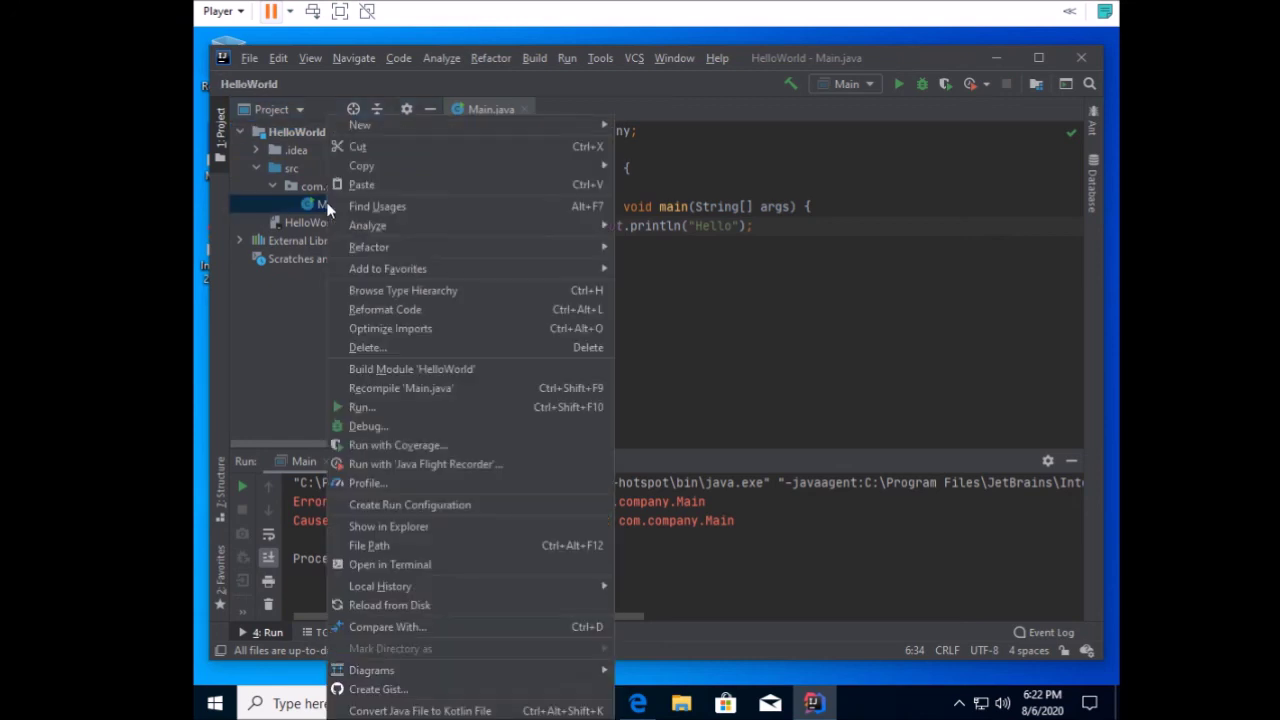
pyautogui.click(356, 407)
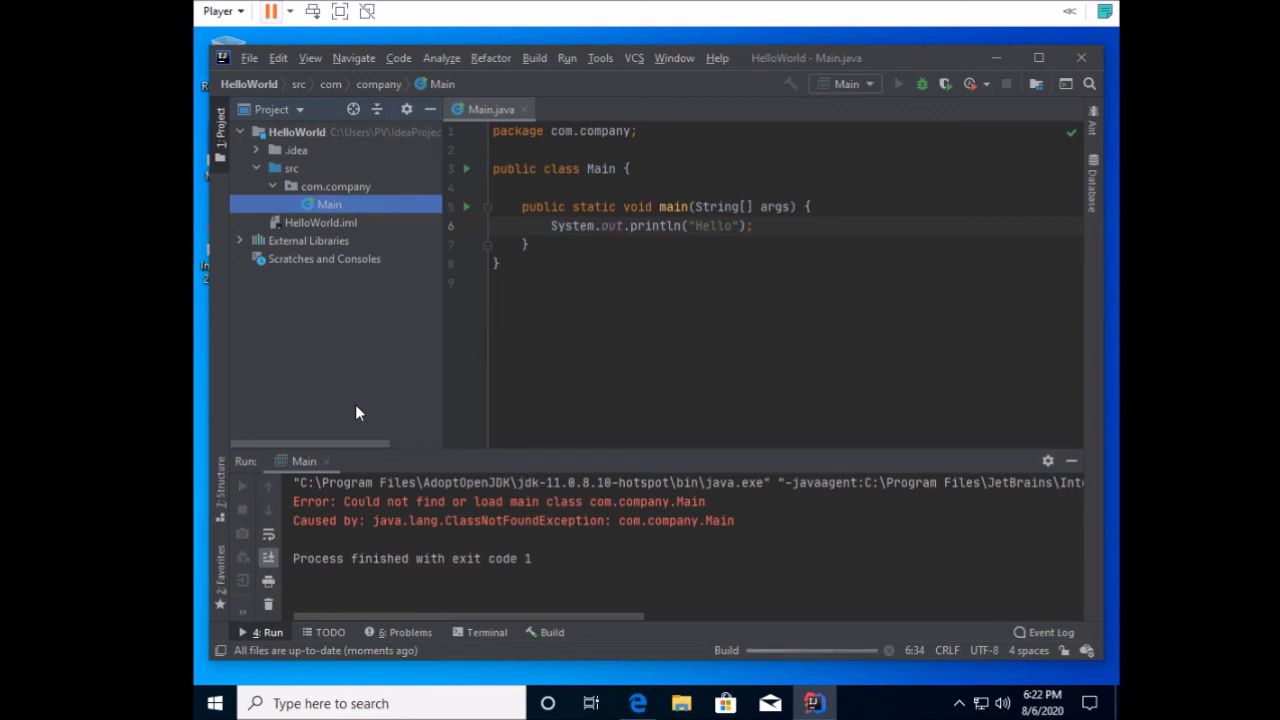